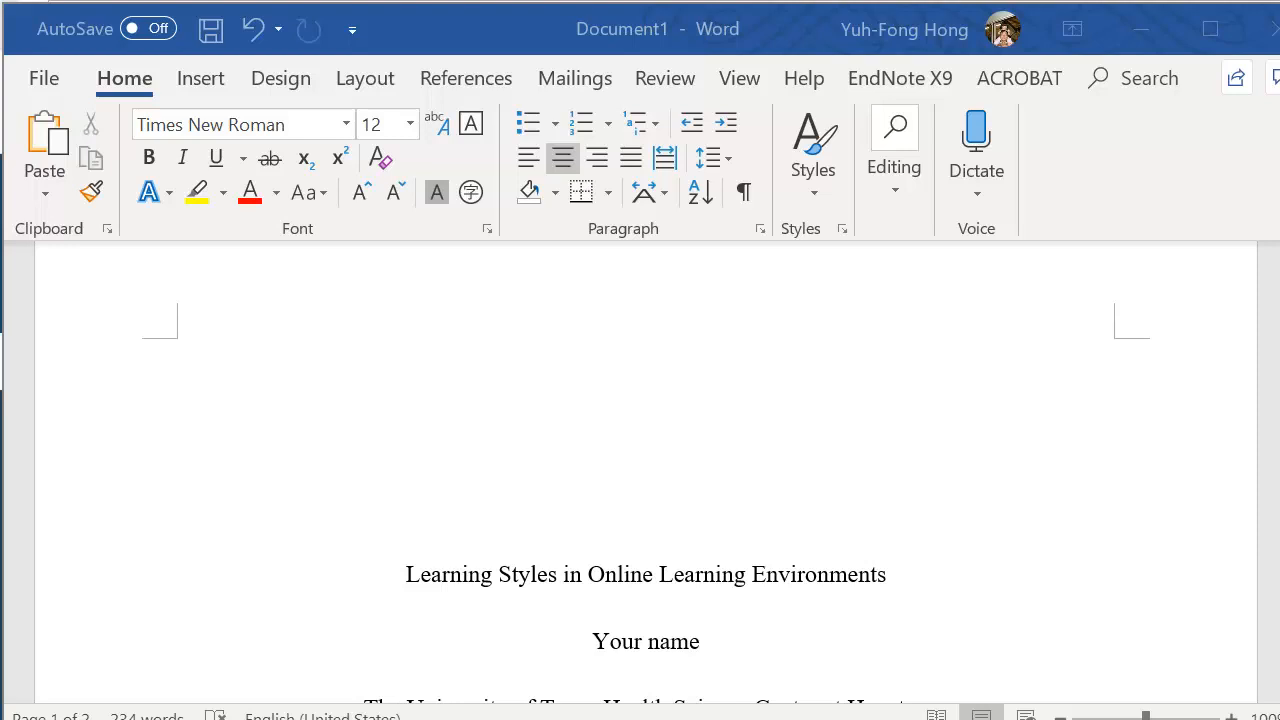
# Show the ruler alongside the document
pyautogui.click(739, 78)
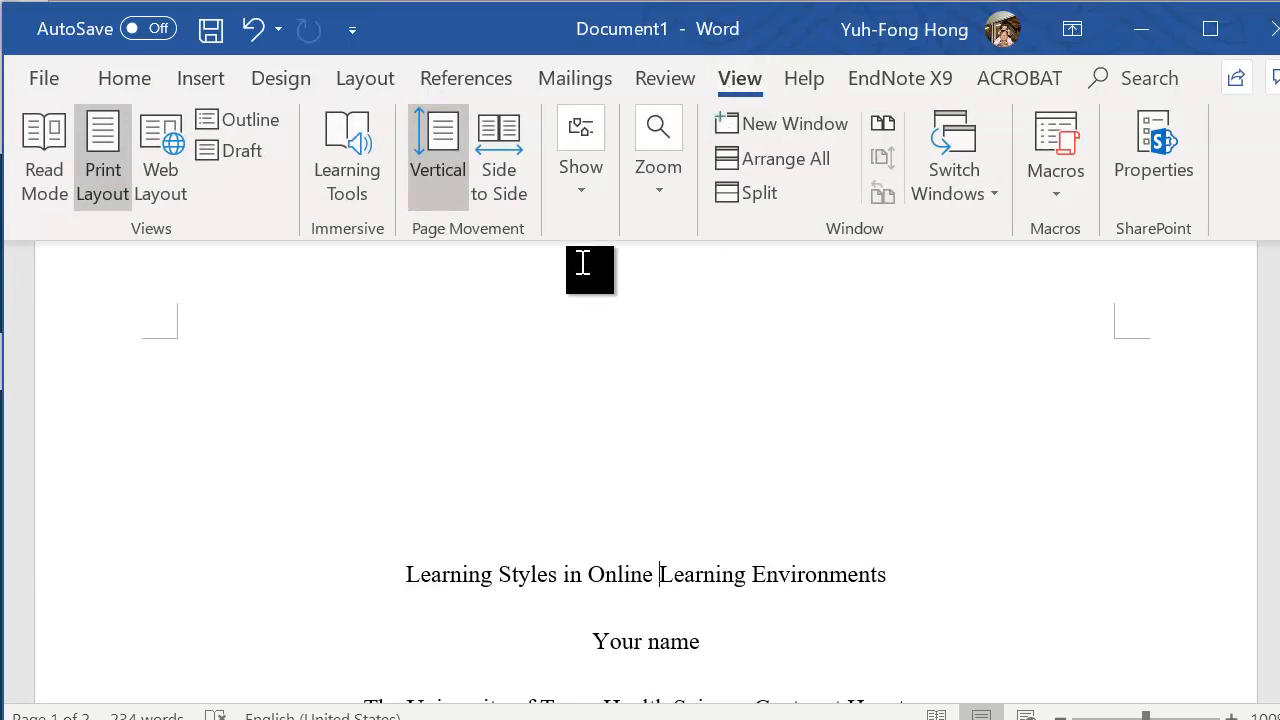
pyautogui.click(575, 190)
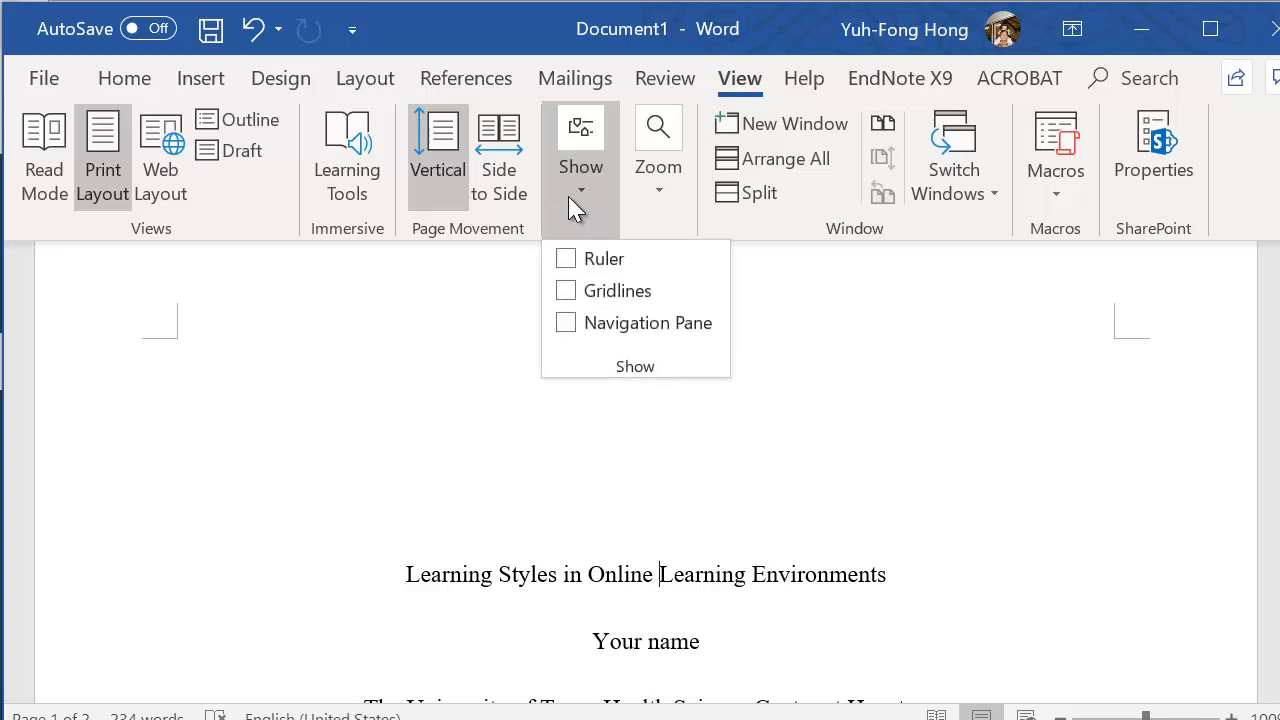
pyautogui.click(566, 260)
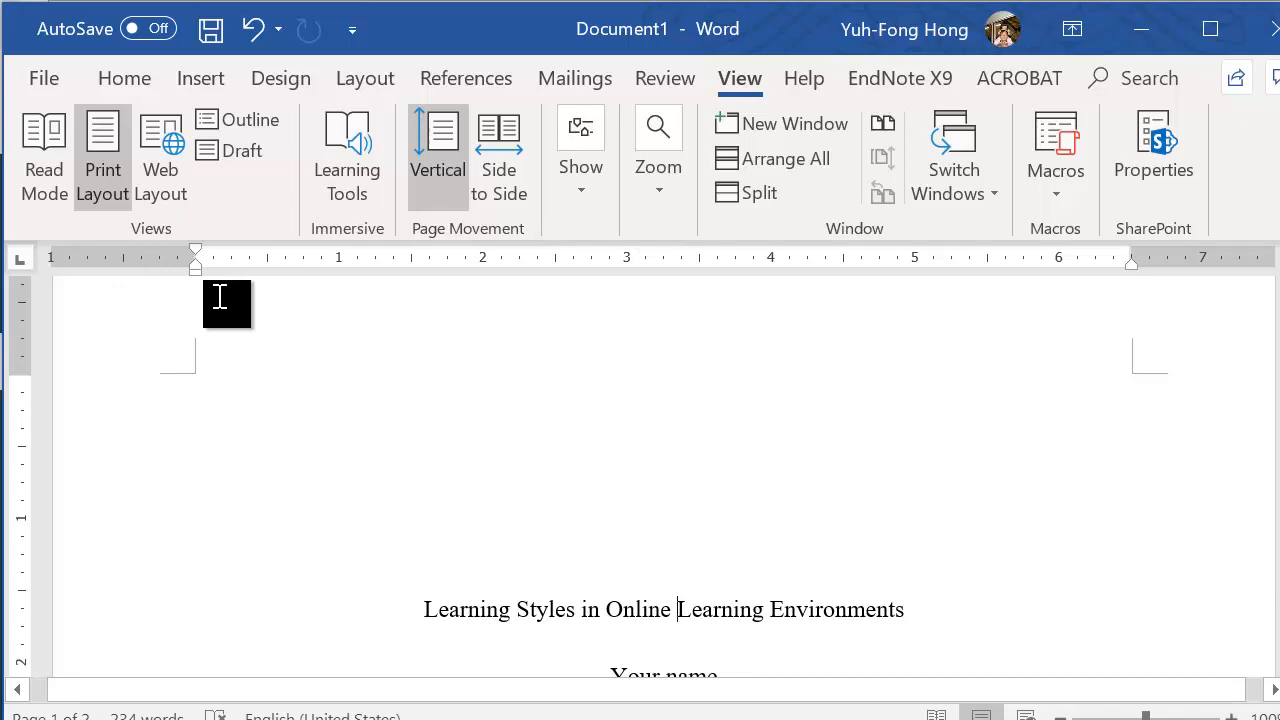
# Set the spacing after all title-page lines, from the paper title through the date, to 0 pt in the paragraph settings
pyautogui.scroll(-2, 478, 446)
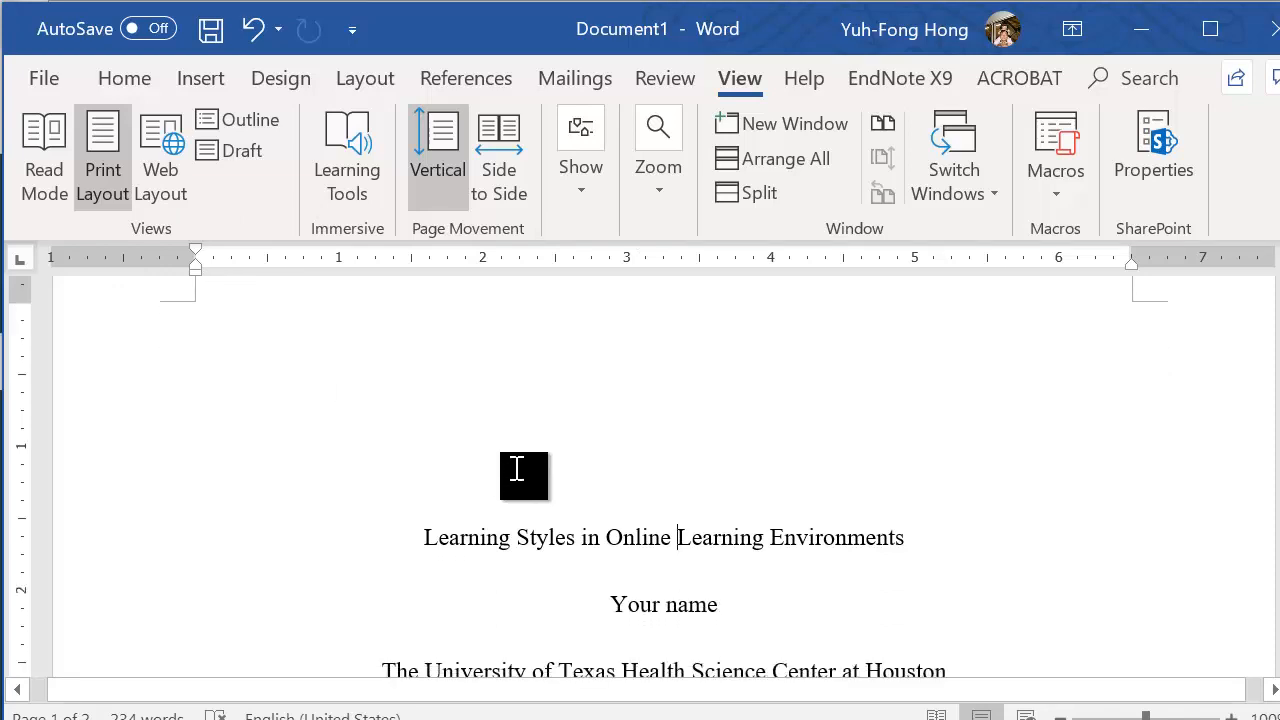
pyautogui.scroll(-3, 586, 508)
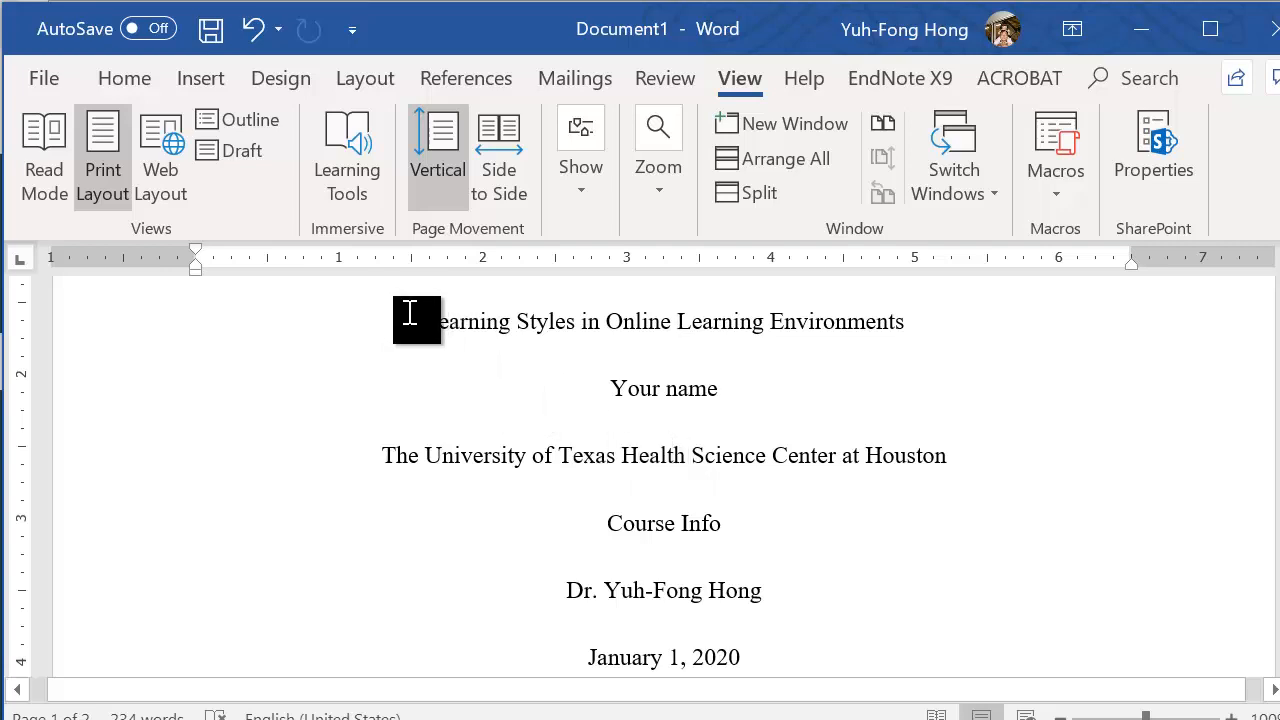
pyautogui.moveTo(416, 313); pyautogui.dragTo(777, 551)
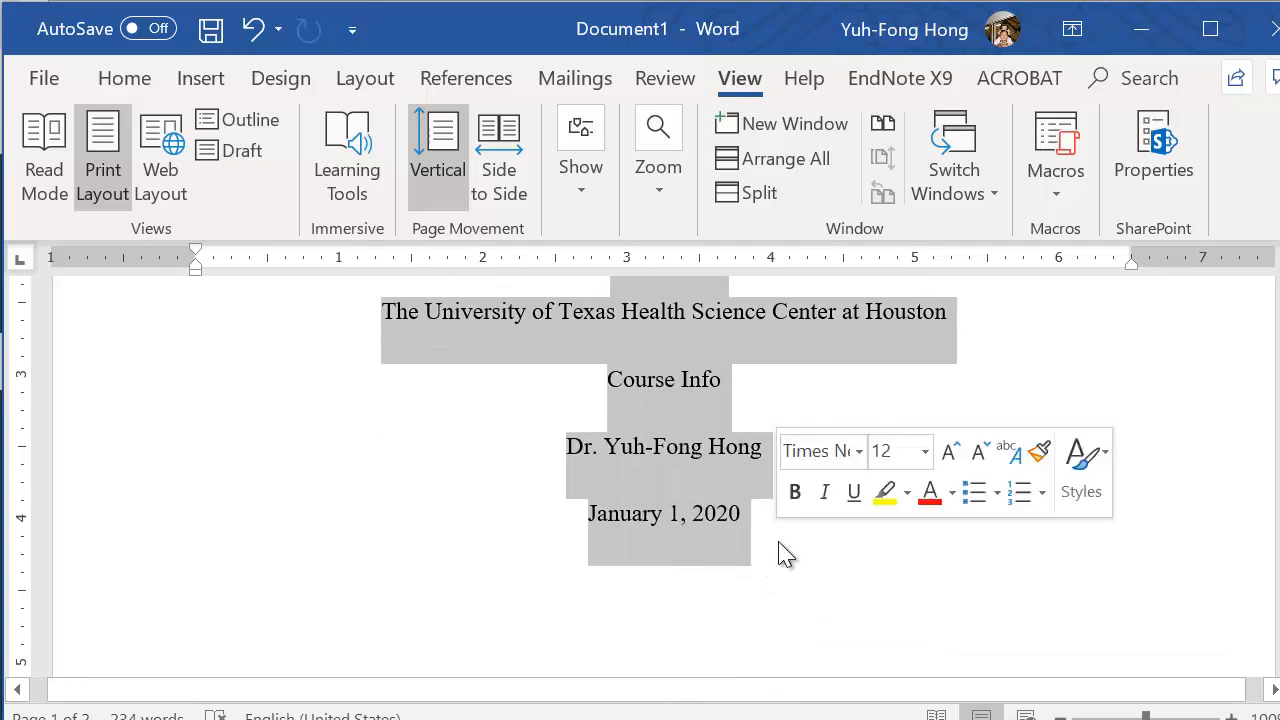
pyautogui.scroll(1, 984, 598)
pyautogui.scroll(1, 980, 597)
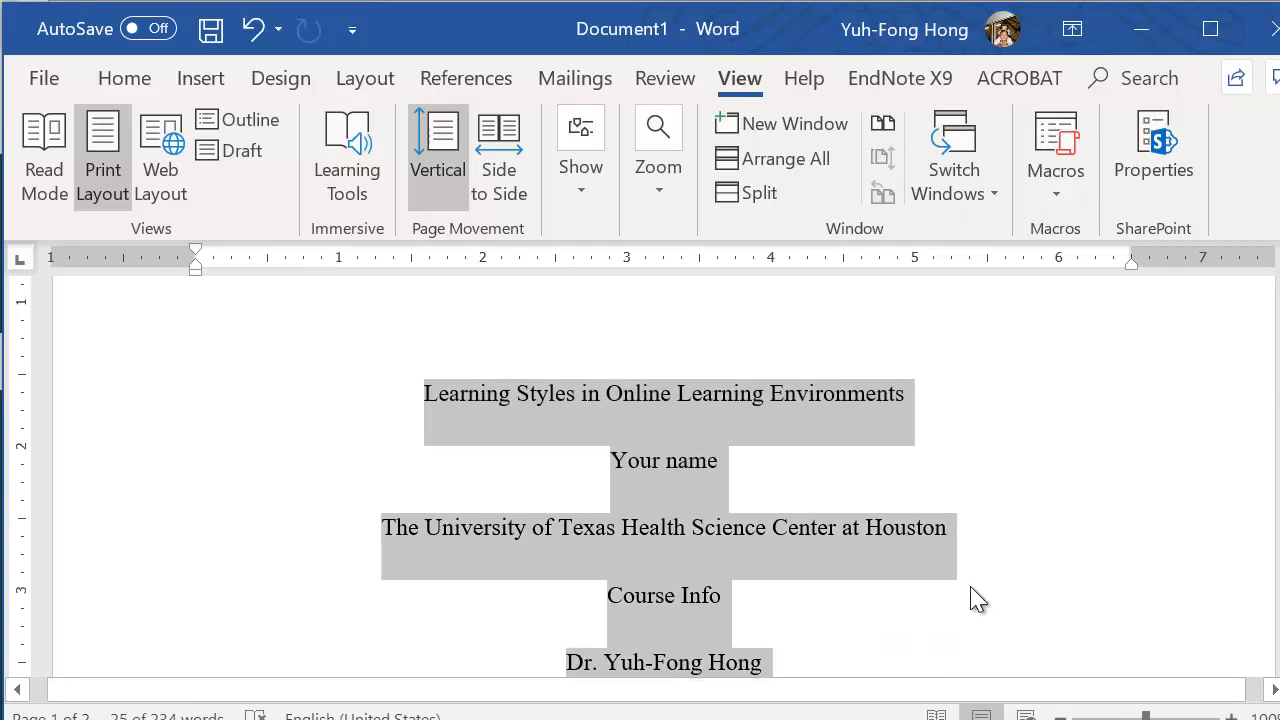
pyautogui.scroll(-1, 968, 555)
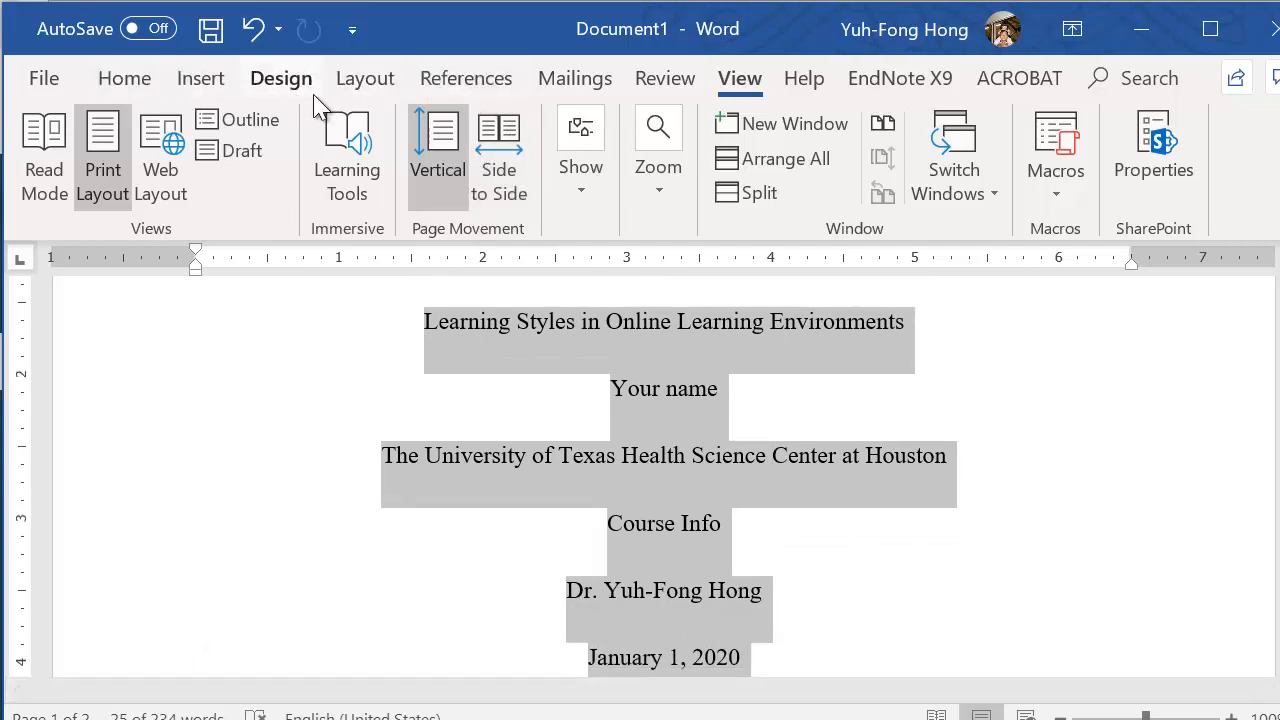
pyautogui.click(122, 86)
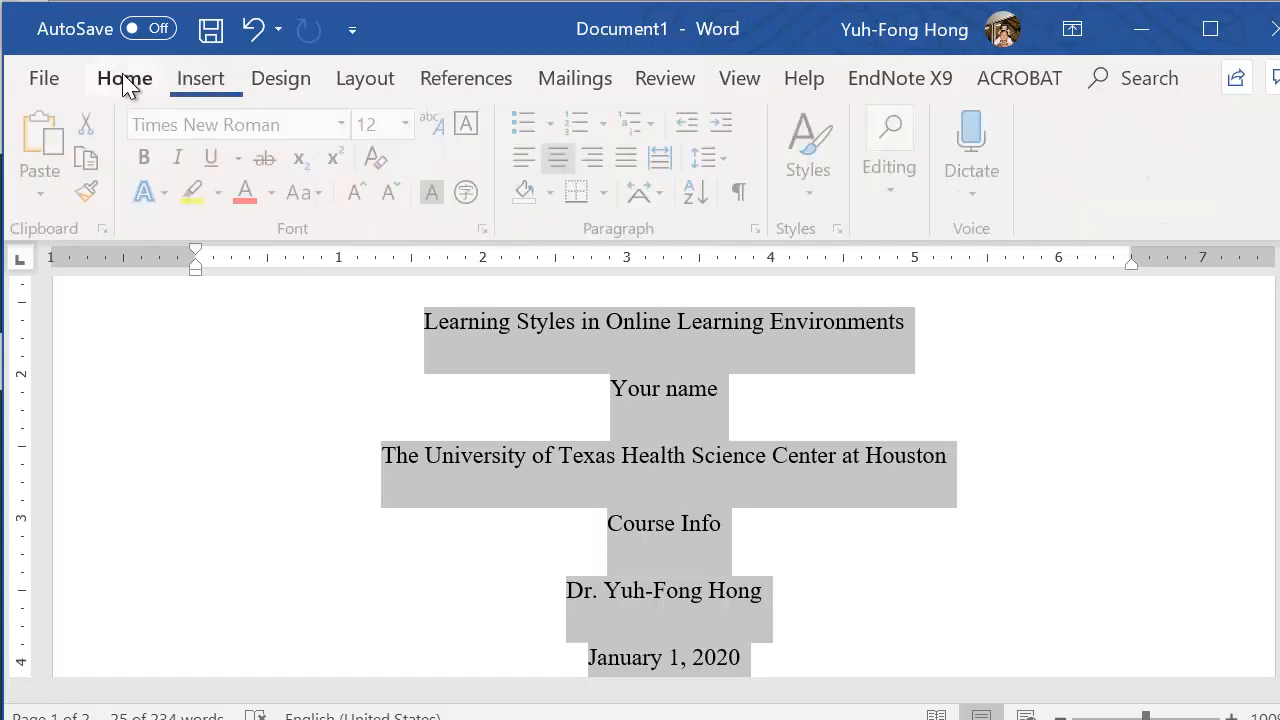
pyautogui.click(764, 232)
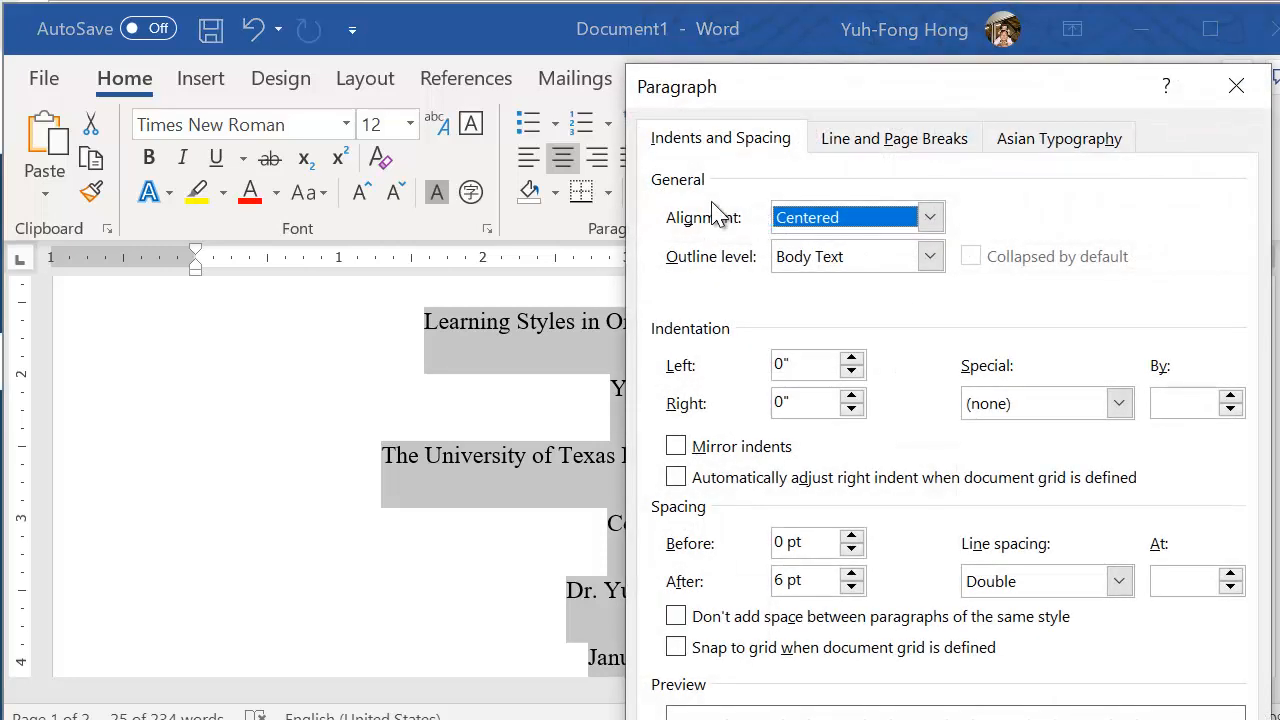
pyautogui.moveTo(789, 94); pyautogui.dragTo(627, 36)
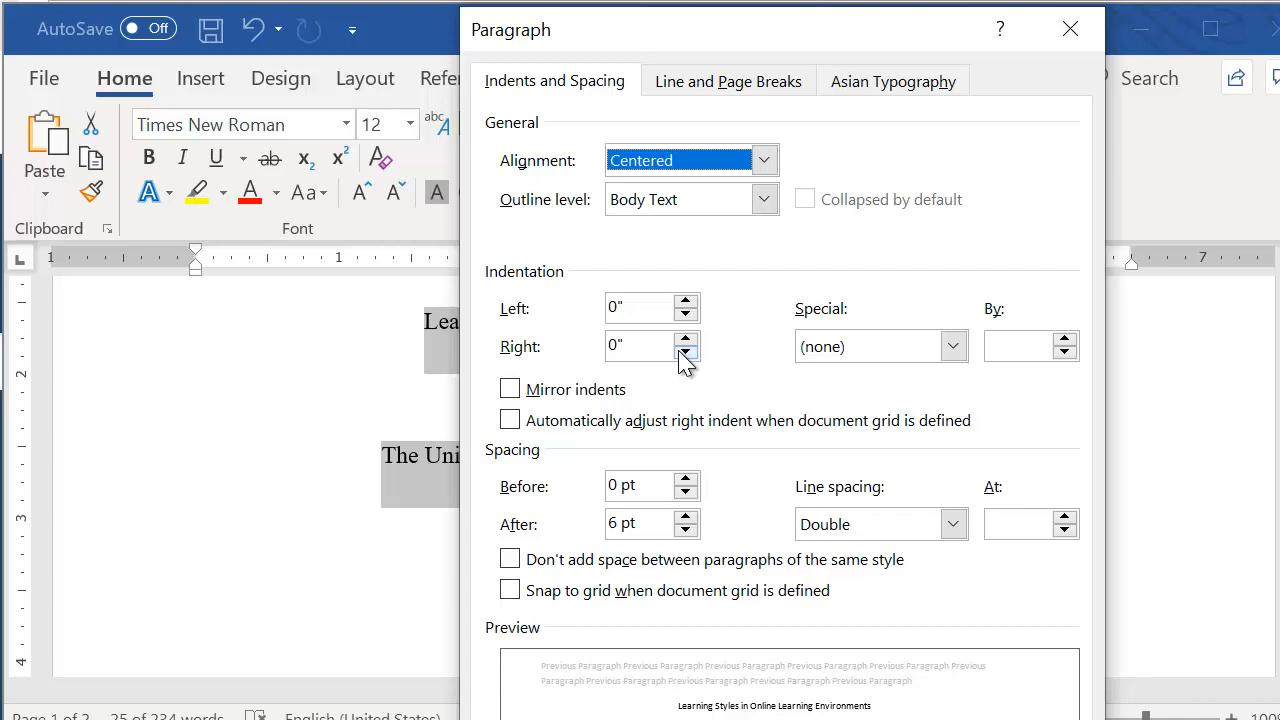
pyautogui.click(960, 356)
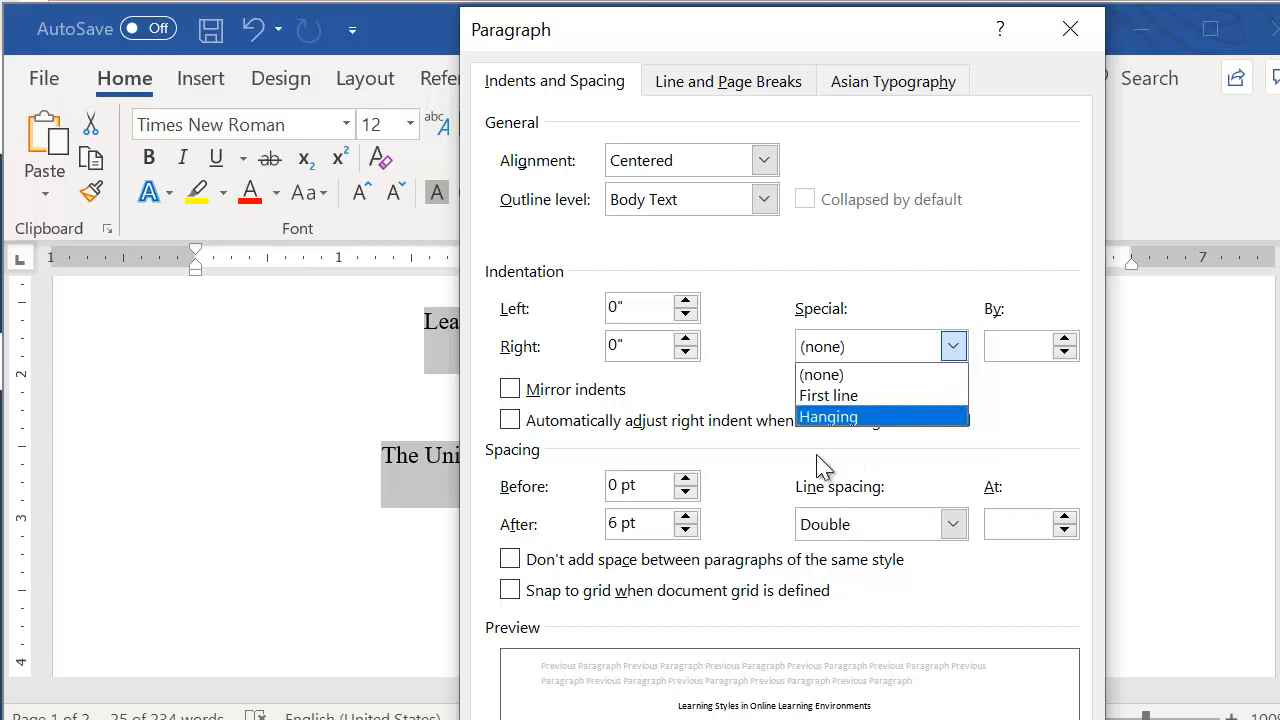
pyautogui.click(557, 492)
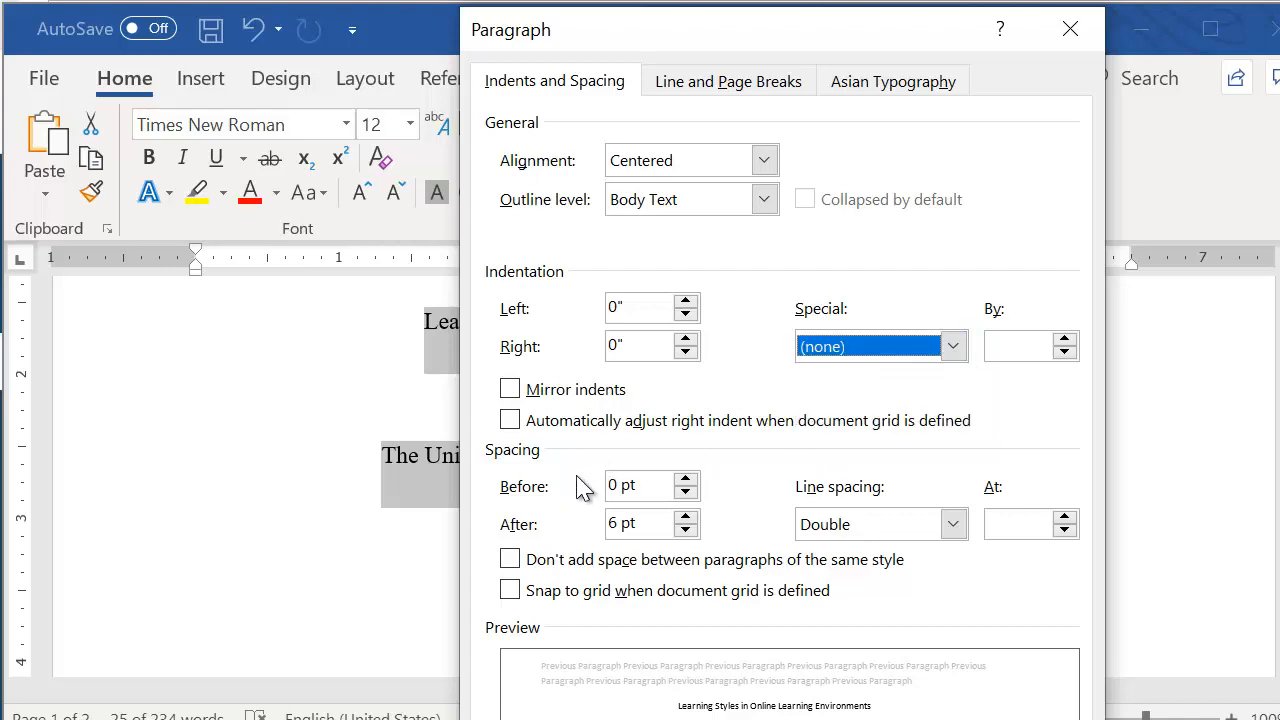
pyautogui.click(686, 531)
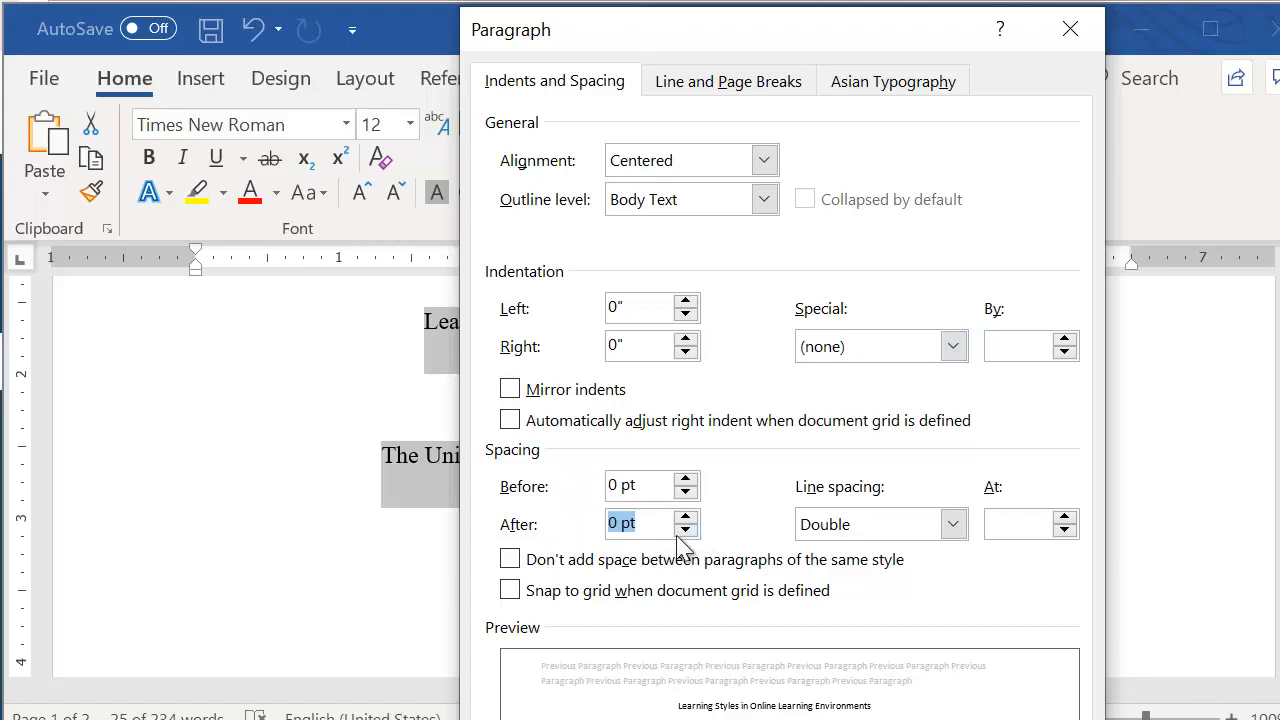
pyautogui.click(685, 531)
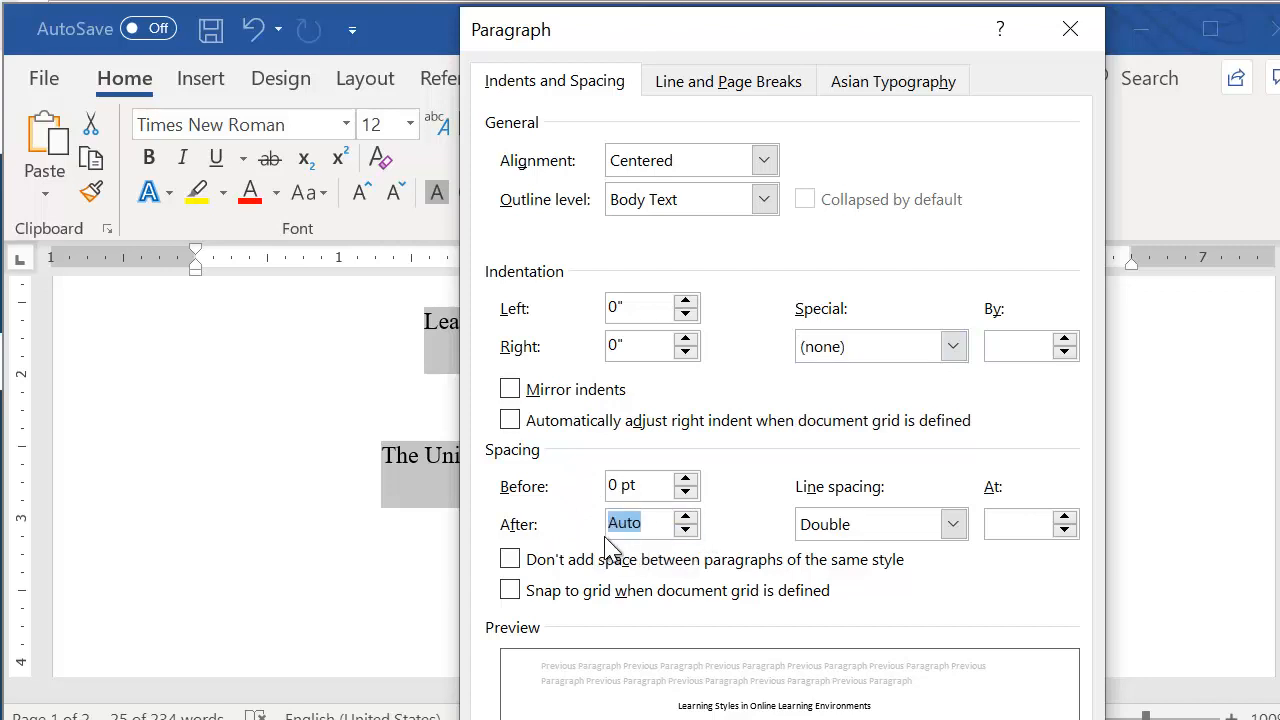
pyautogui.click(686, 518)
pyautogui.click(918, 719)
pyautogui.click(934, 590)
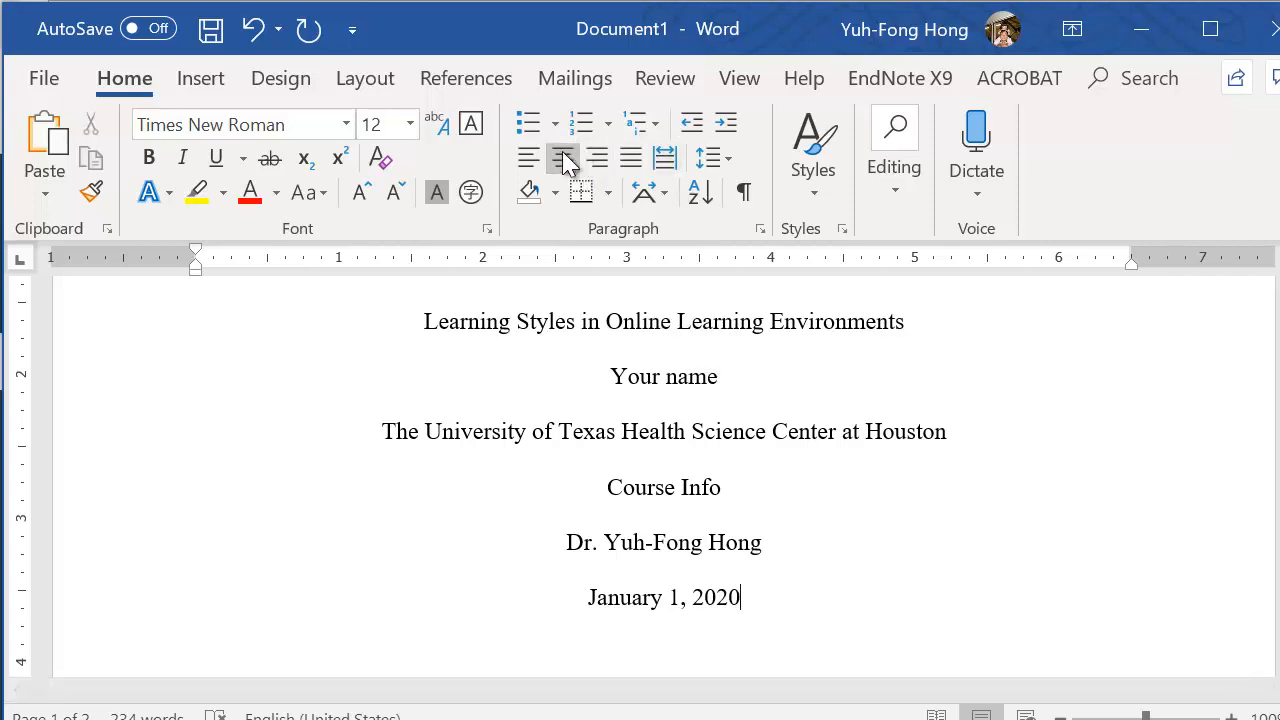
# Check the line spacing and center alignment of the title-page lines from the paper title through the date
pyautogui.click(508, 322)
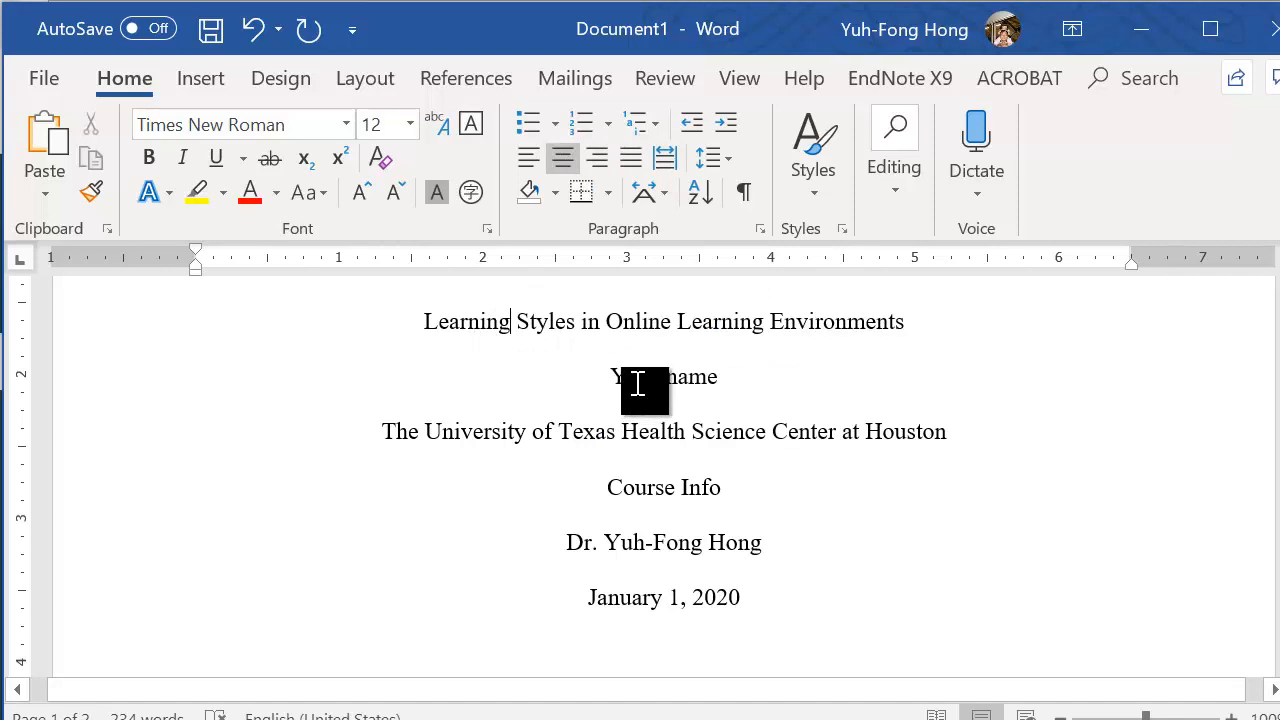
pyautogui.click(621, 431)
pyautogui.click(645, 489)
pyautogui.click(631, 541)
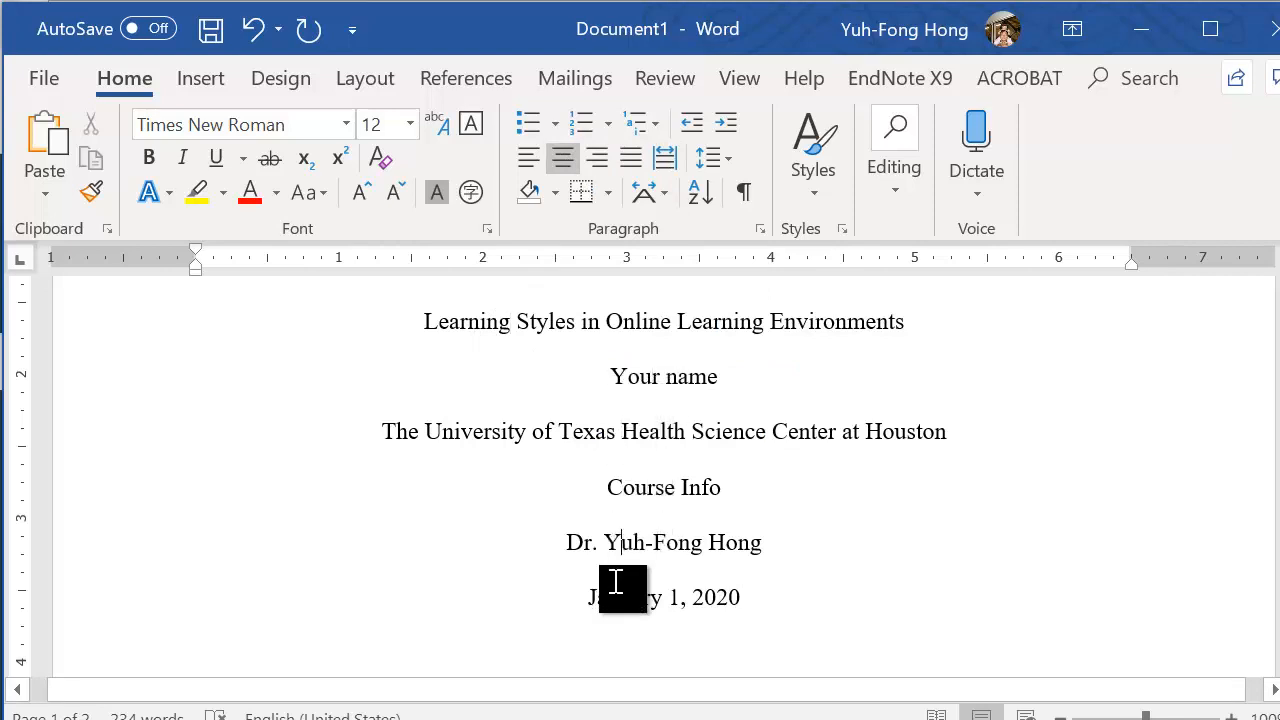
pyautogui.click(619, 596)
pyautogui.scroll(1, 651, 588)
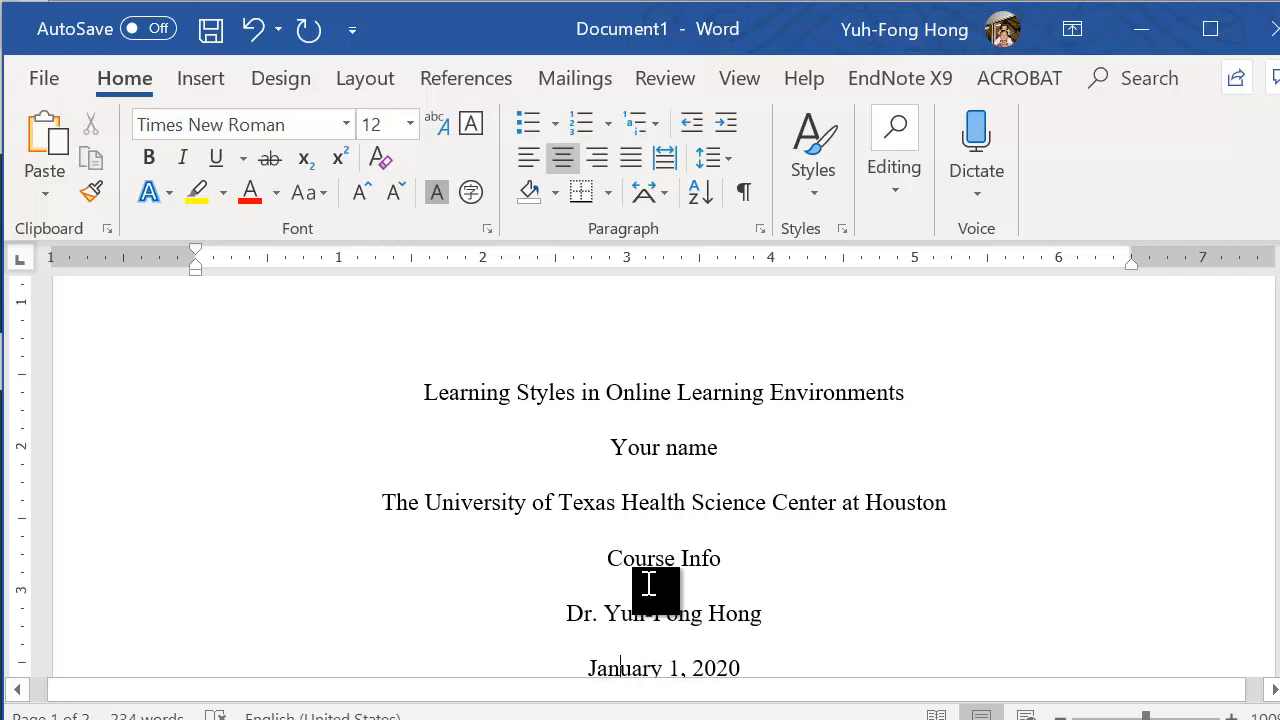
pyautogui.scroll(-1, 739, 473)
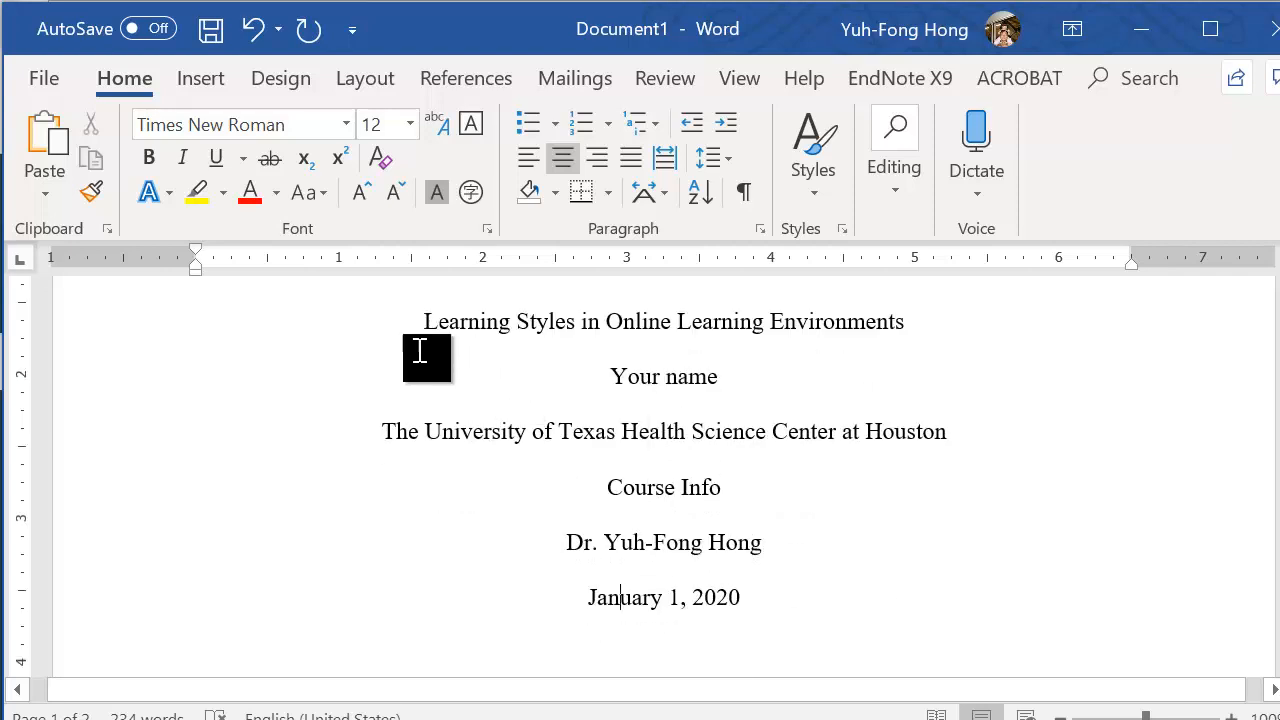
pyautogui.moveTo(403, 319); pyautogui.dragTo(760, 597)
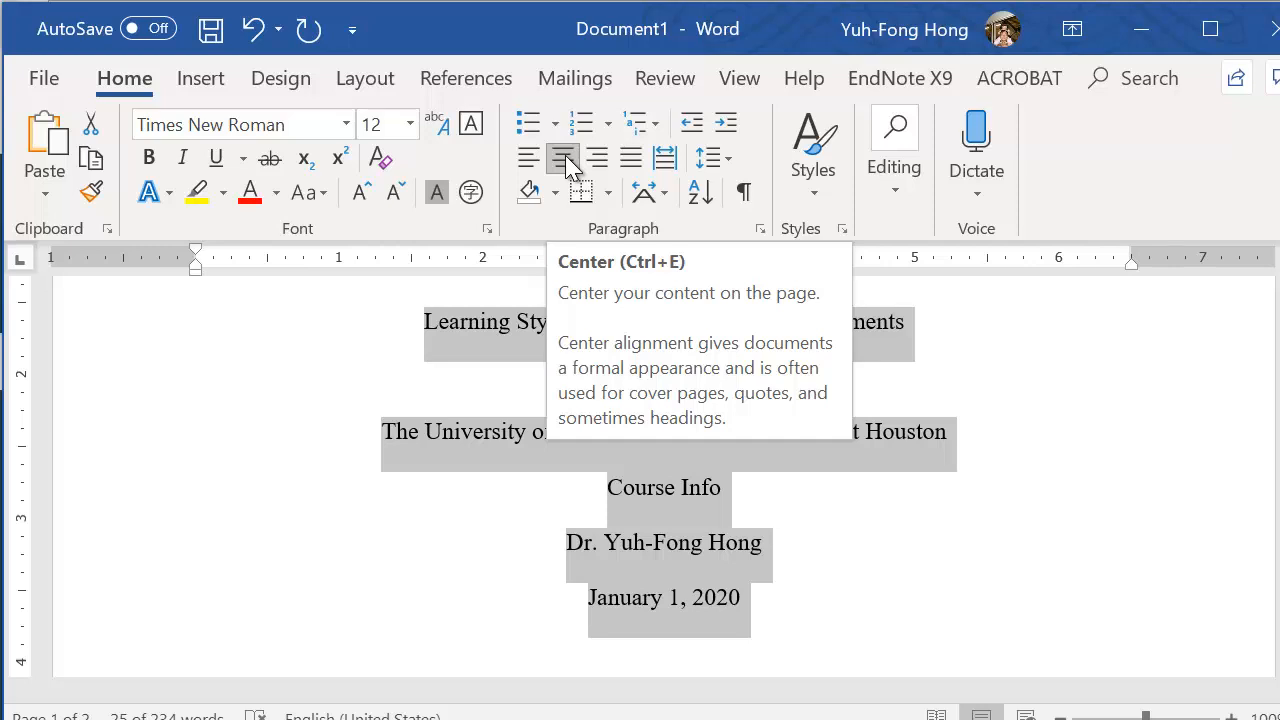
pyautogui.click(1003, 612)
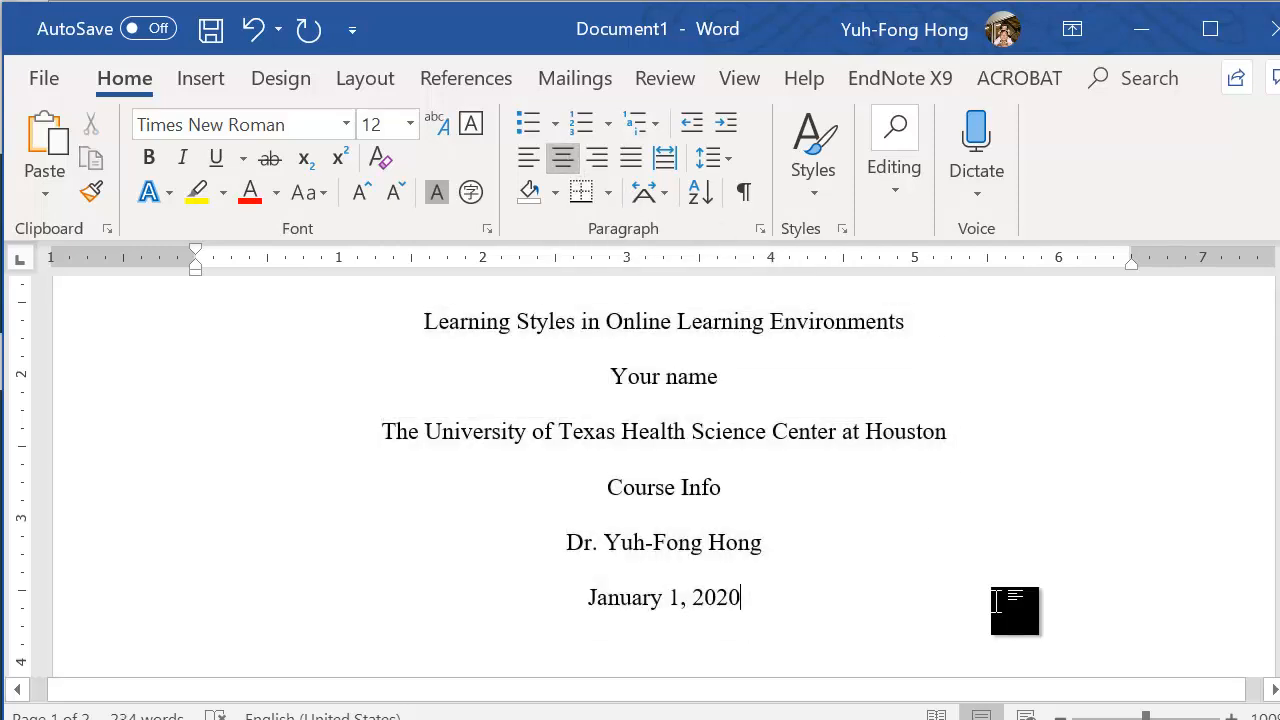
# Examine the line and paragraph spacing of the body text under the bold heading on the second page
pyautogui.scroll(-10, 985, 475)
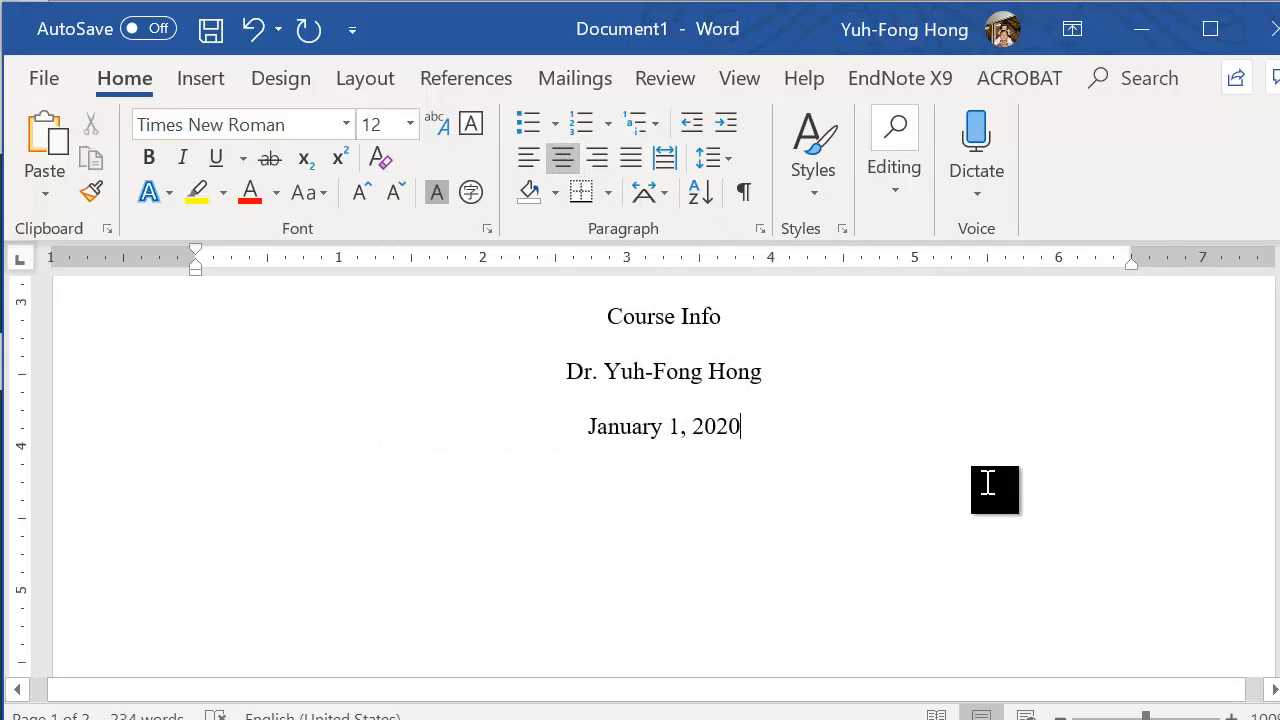
pyautogui.scroll(-5, 987, 483)
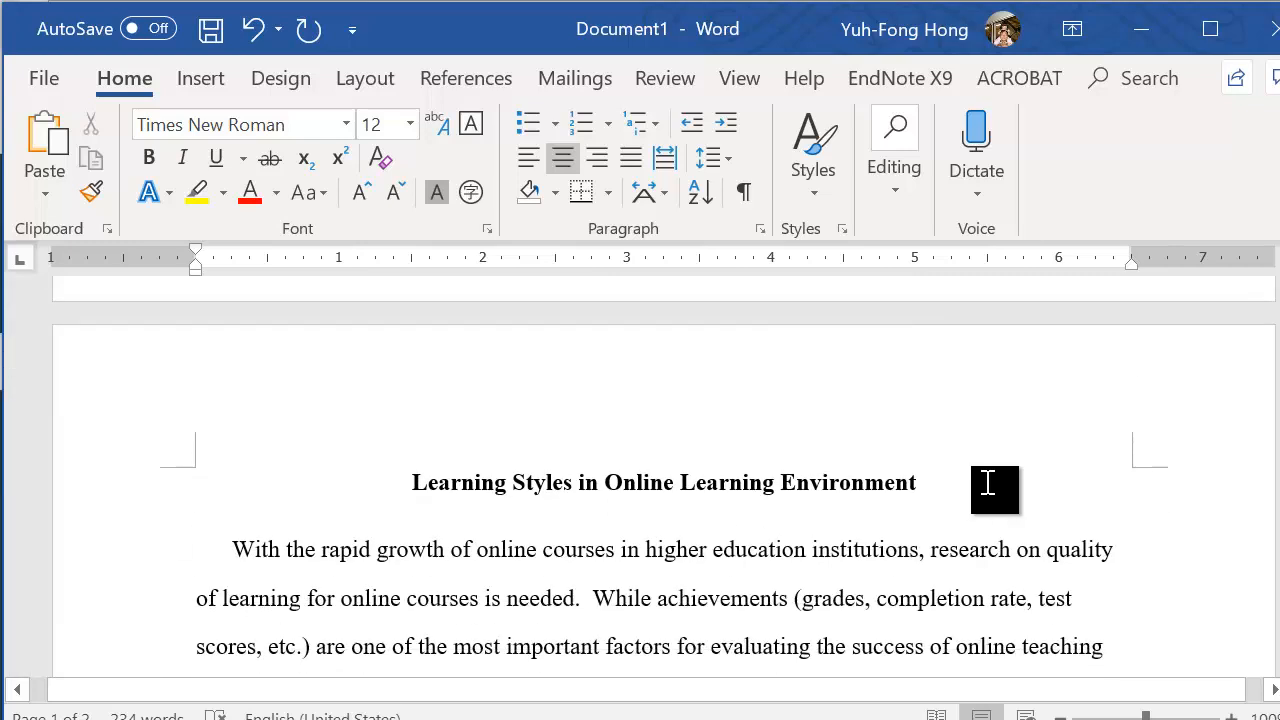
pyautogui.scroll(-1, 987, 483)
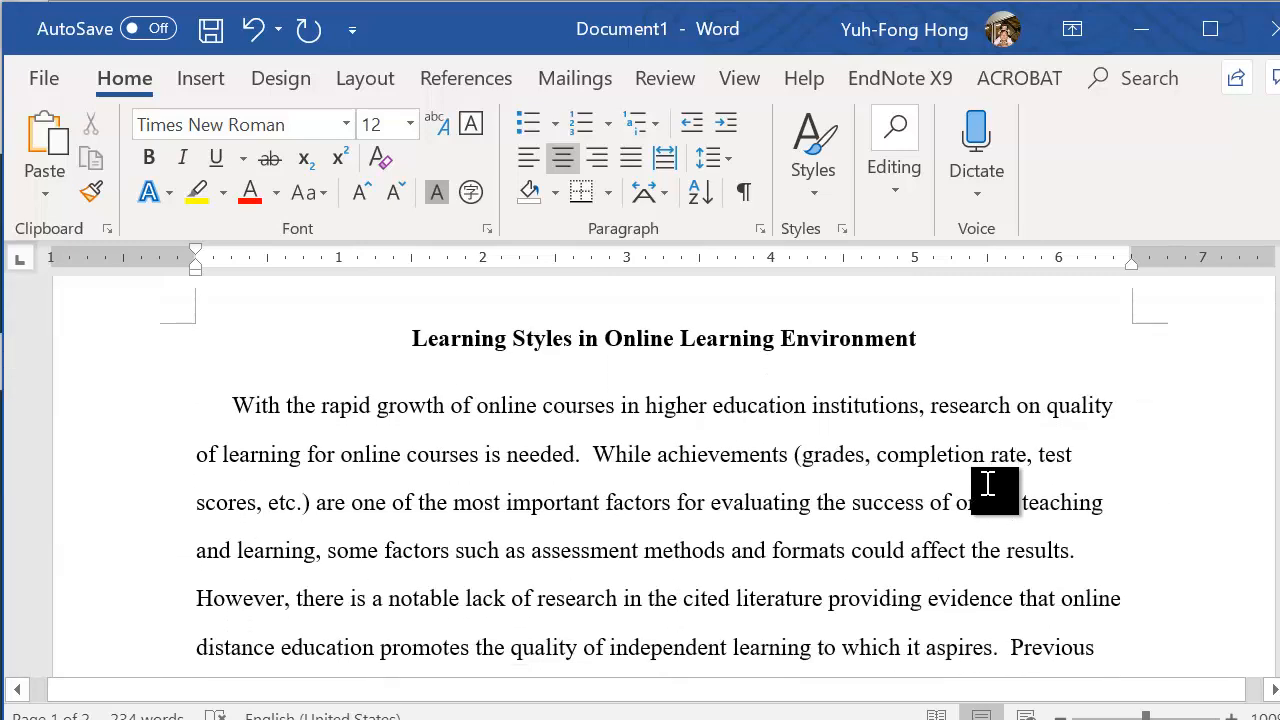
pyautogui.scroll(-1, 830, 547)
pyautogui.scroll(1, 860, 530)
pyautogui.scroll(-3, 645, 513)
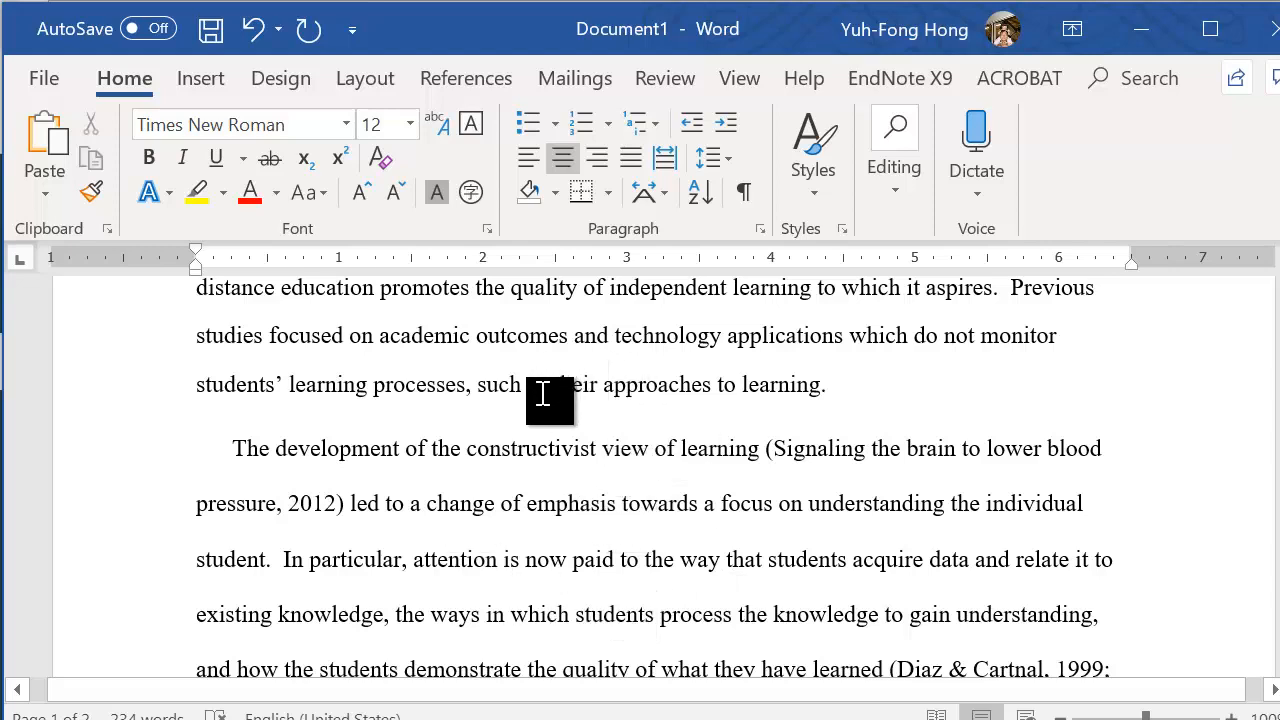
pyautogui.scroll(2, 543, 400)
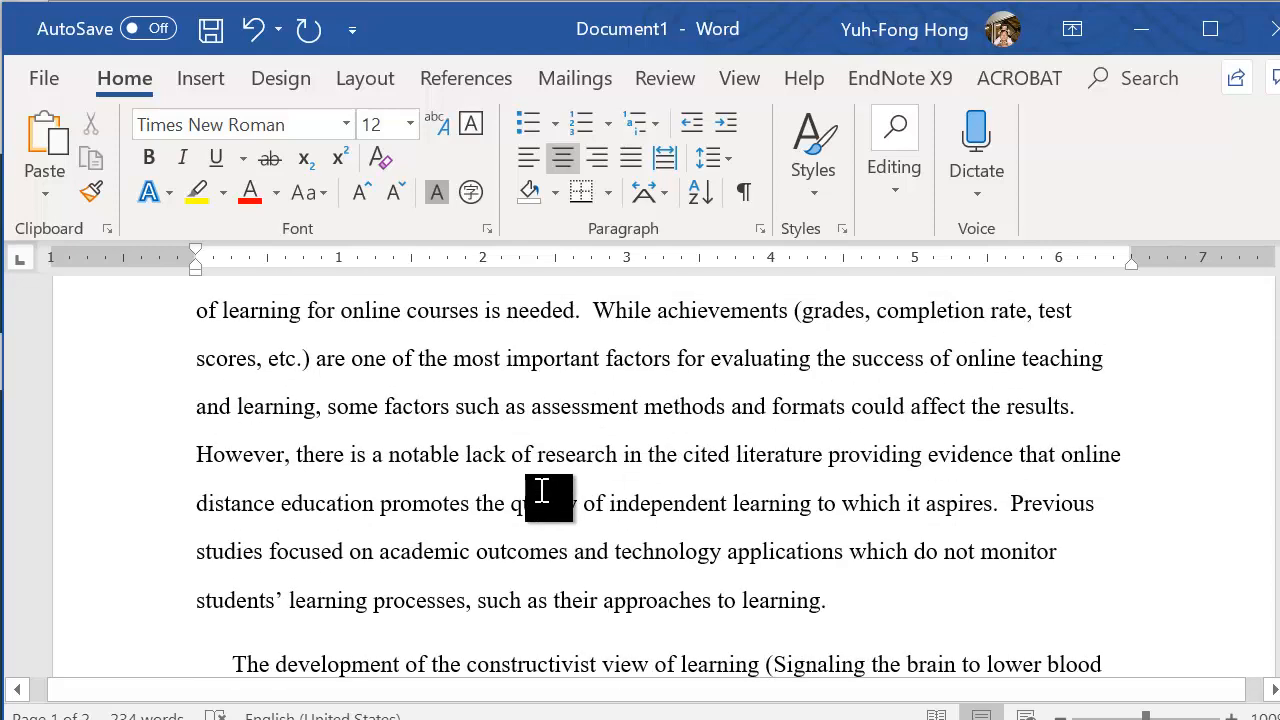
pyautogui.scroll(2, 541, 491)
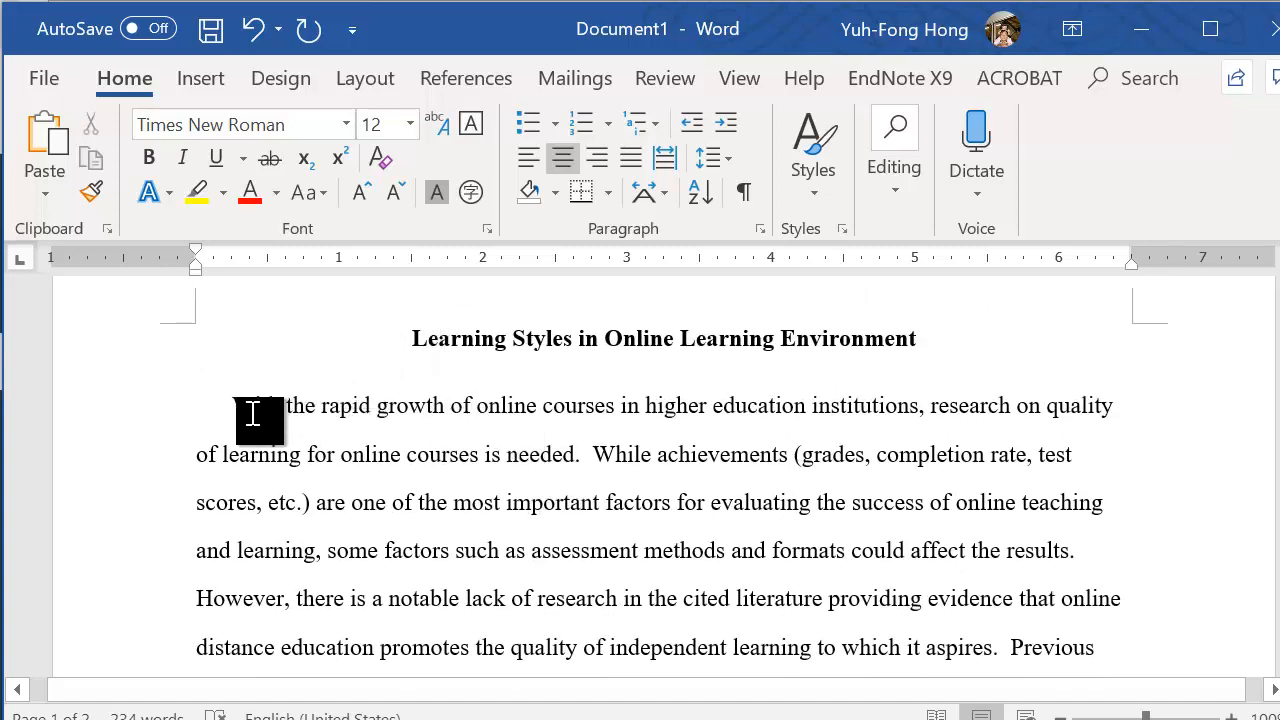
# Set the first body paragraph's spacing before and after to 0 pt and its line spacing to Double
pyautogui.click(253, 410)
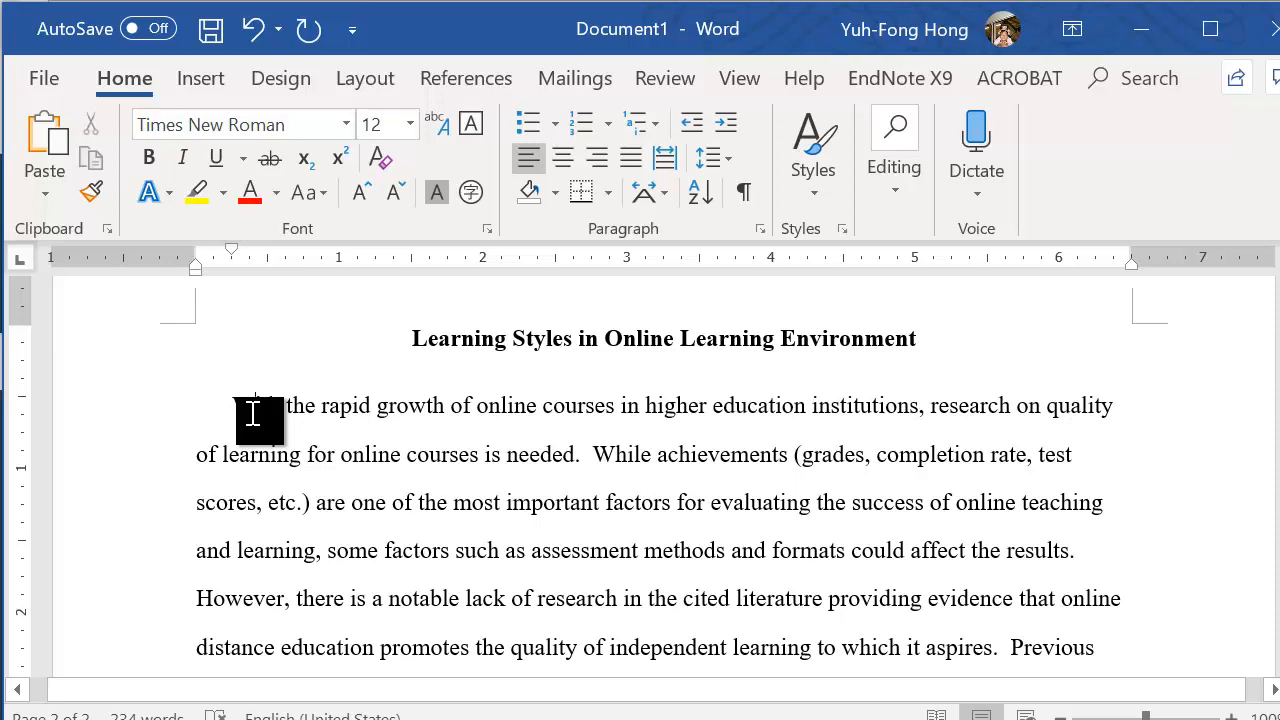
pyautogui.click(760, 232)
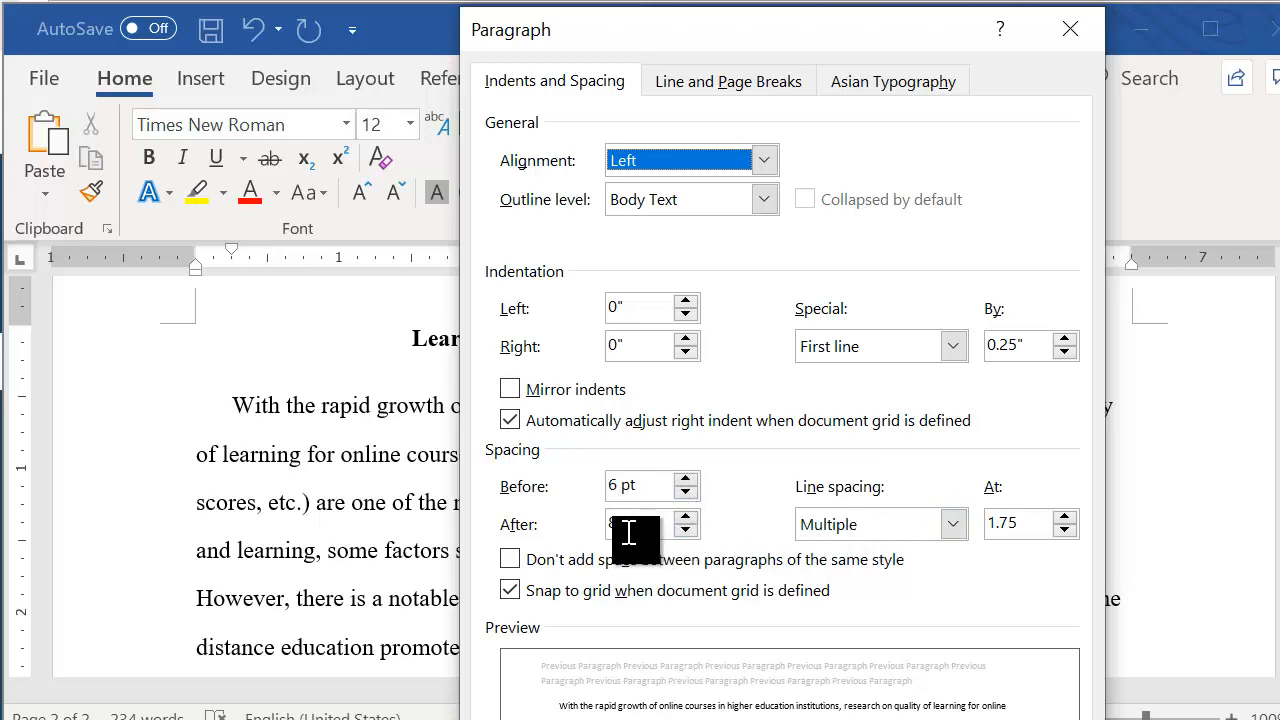
pyautogui.click(687, 493)
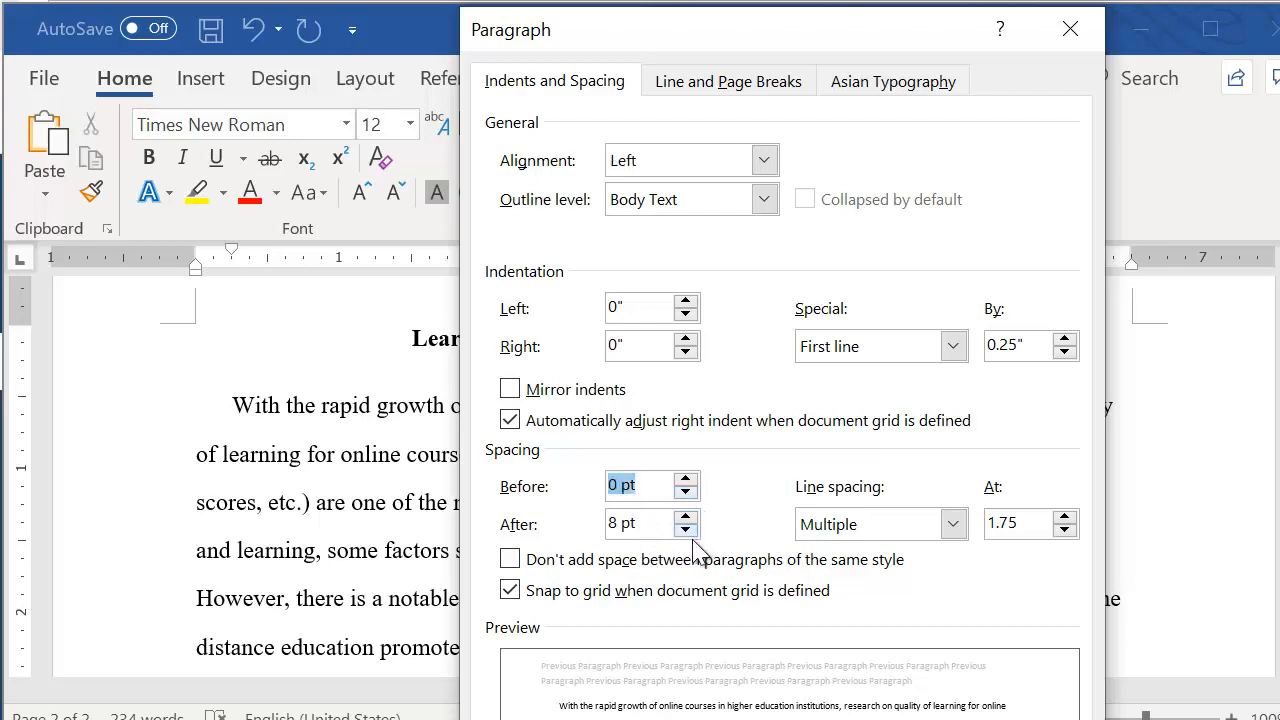
pyautogui.click(685, 530)
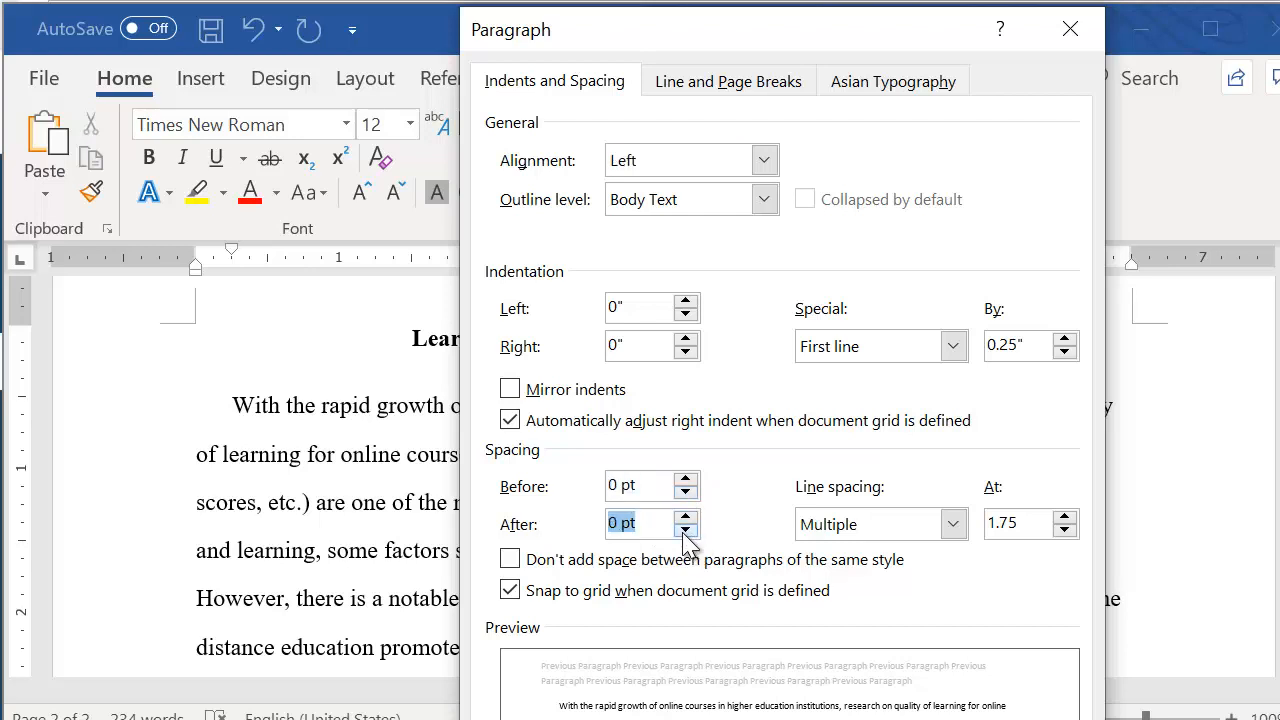
pyautogui.click(866, 524)
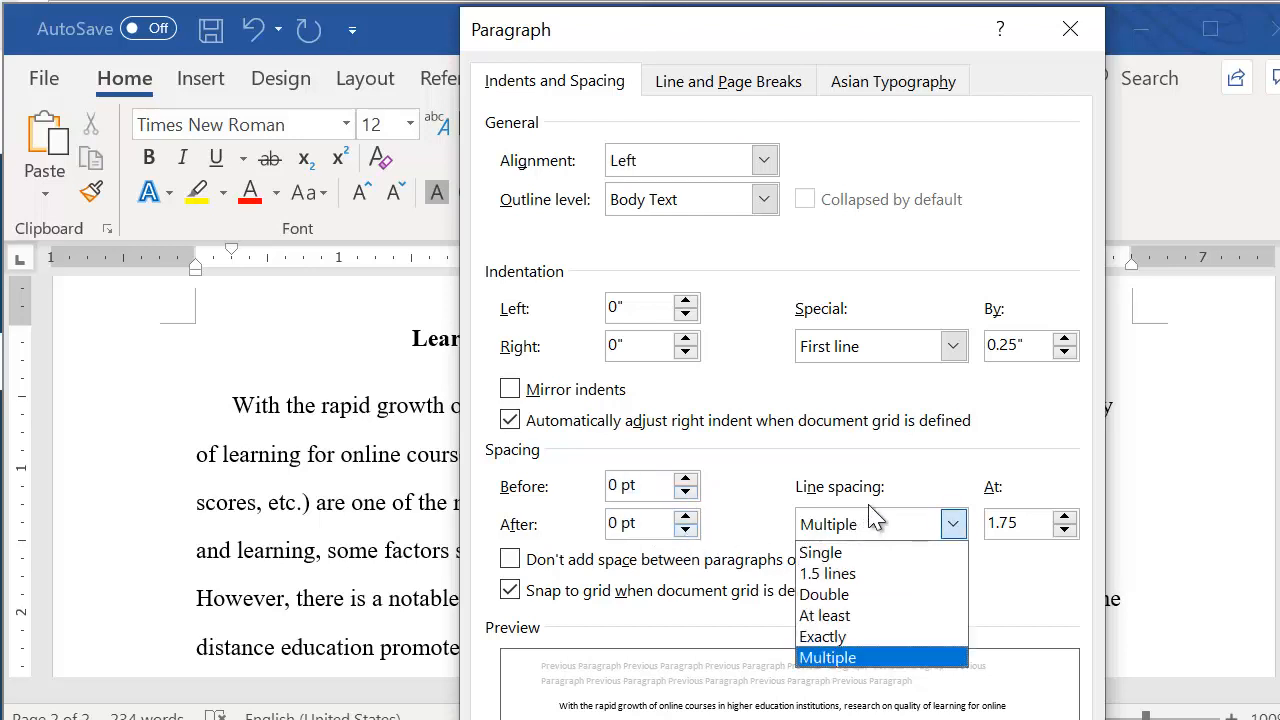
pyautogui.click(862, 596)
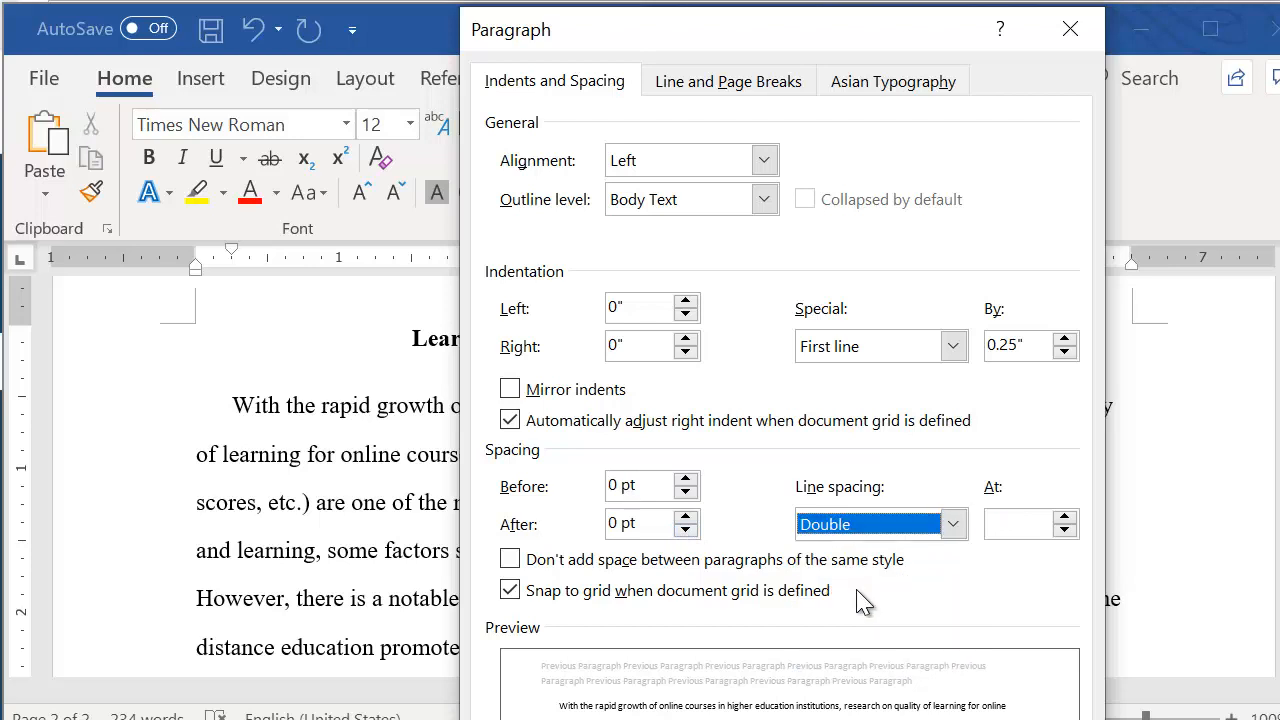
pyautogui.press('Return')
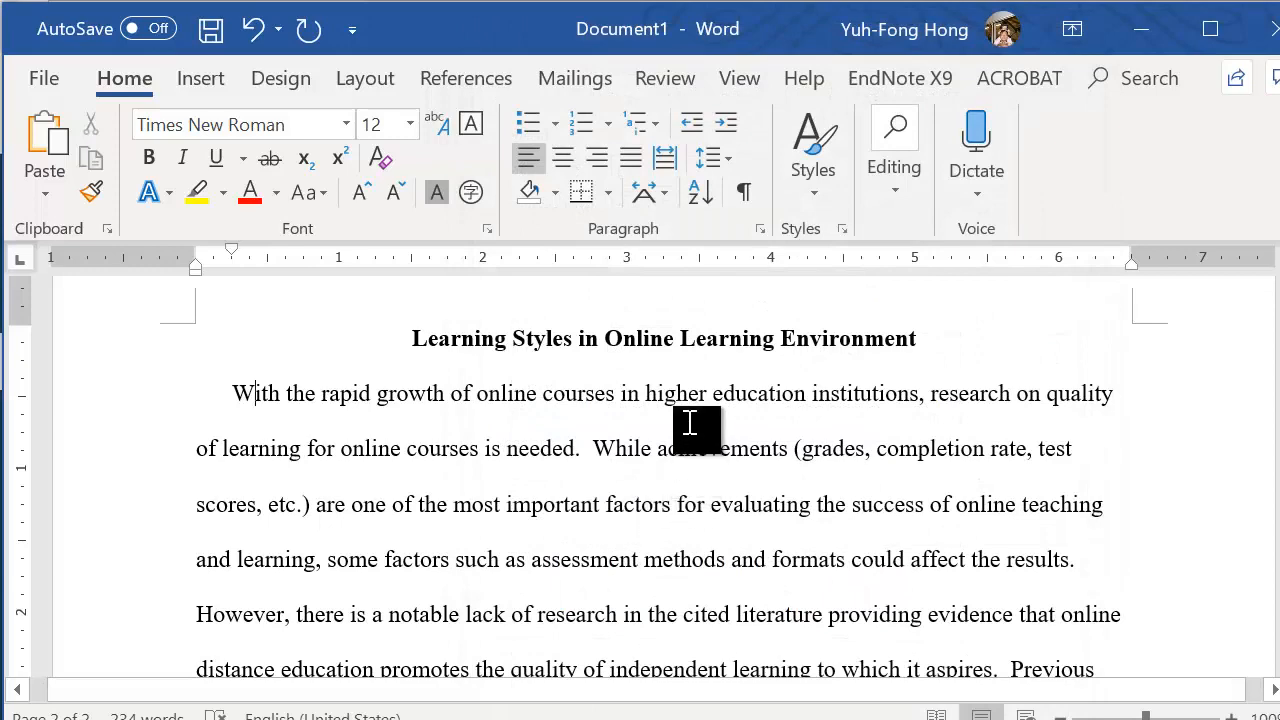
pyautogui.scroll(-3, 570, 458)
pyautogui.scroll(-6, 568, 458)
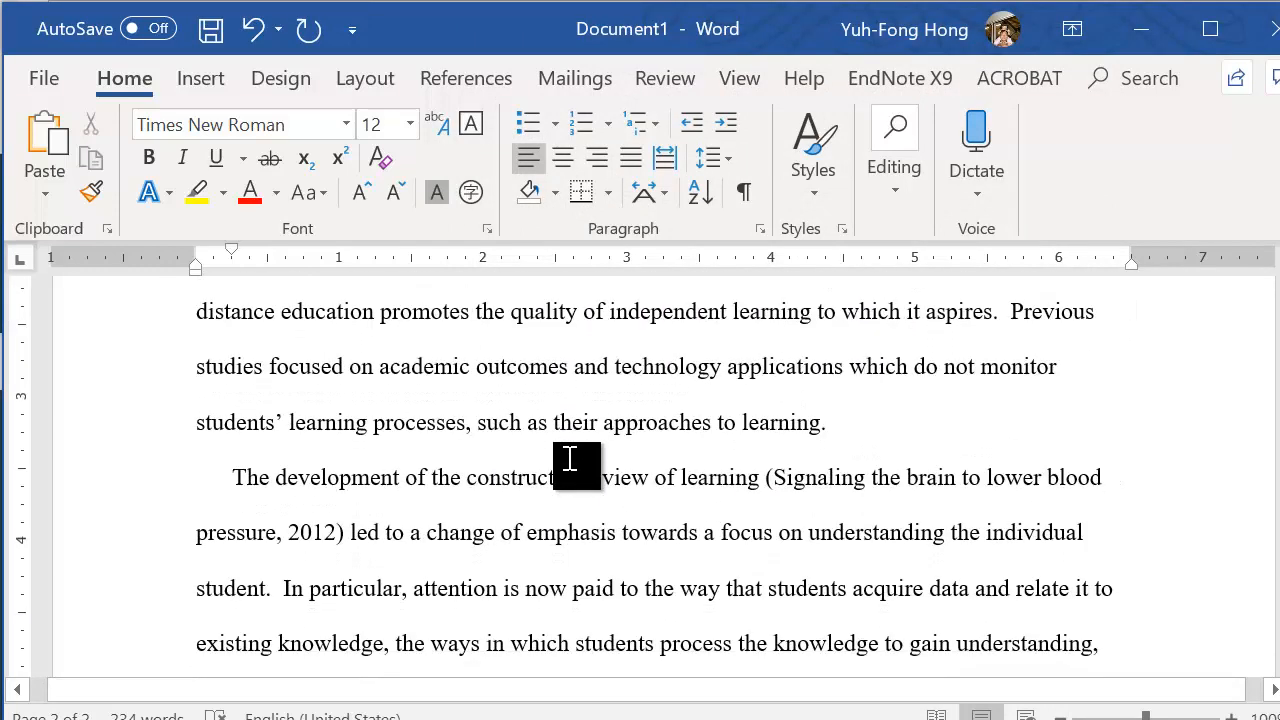
# Set the first-line indent of the first body paragraph under the bold heading to 0.5"
pyautogui.scroll(1, 570, 458)
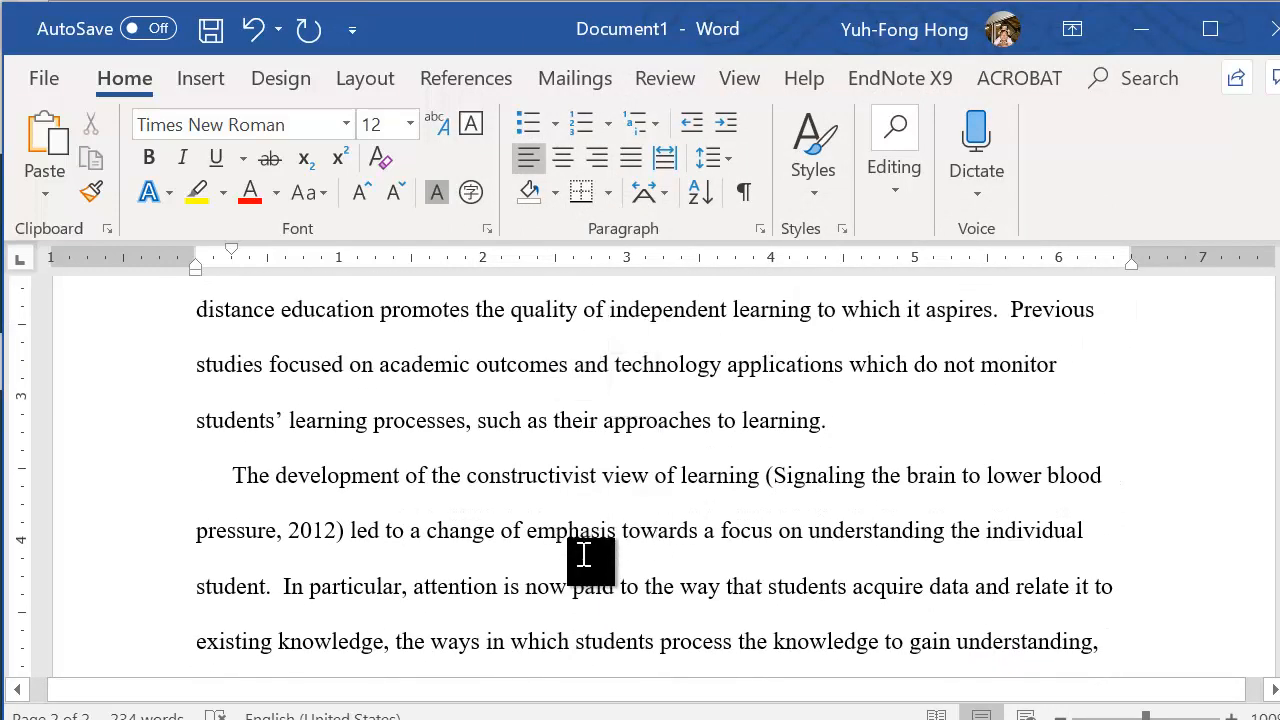
pyautogui.scroll(-6, 586, 558)
pyautogui.scroll(4, 581, 559)
pyautogui.scroll(4, 581, 559)
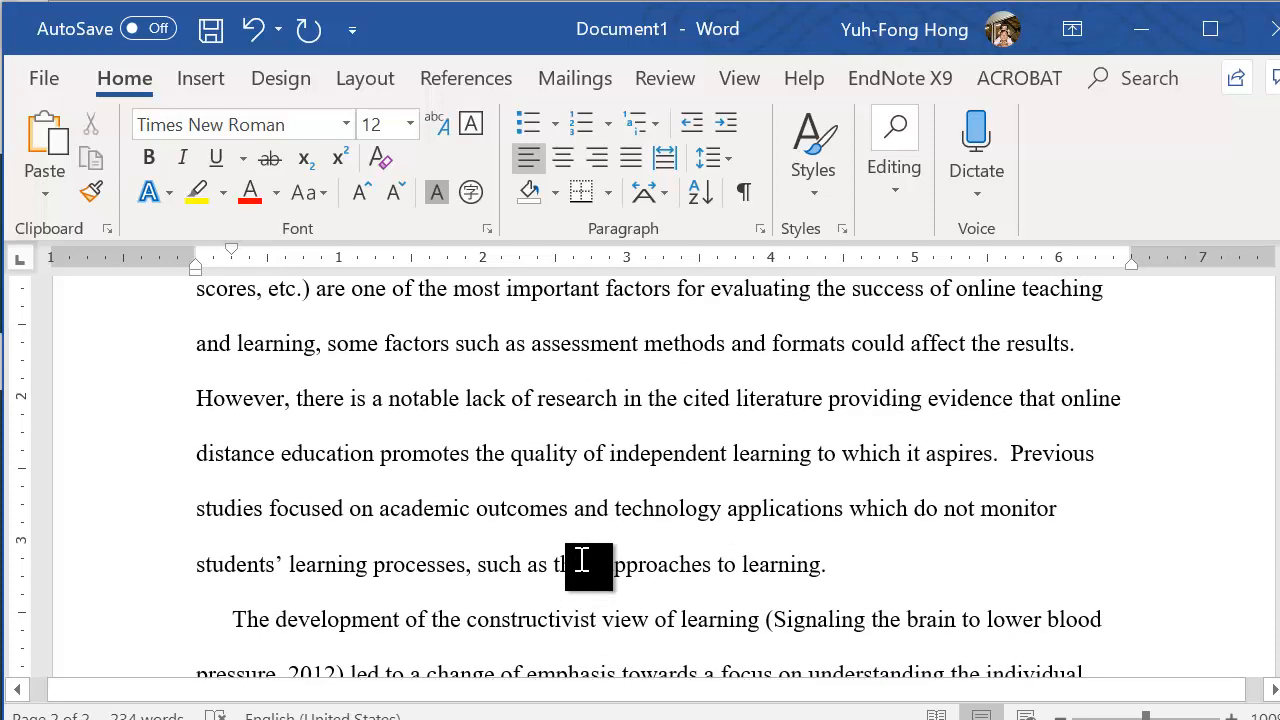
pyautogui.scroll(4, 581, 559)
pyautogui.scroll(2, 581, 552)
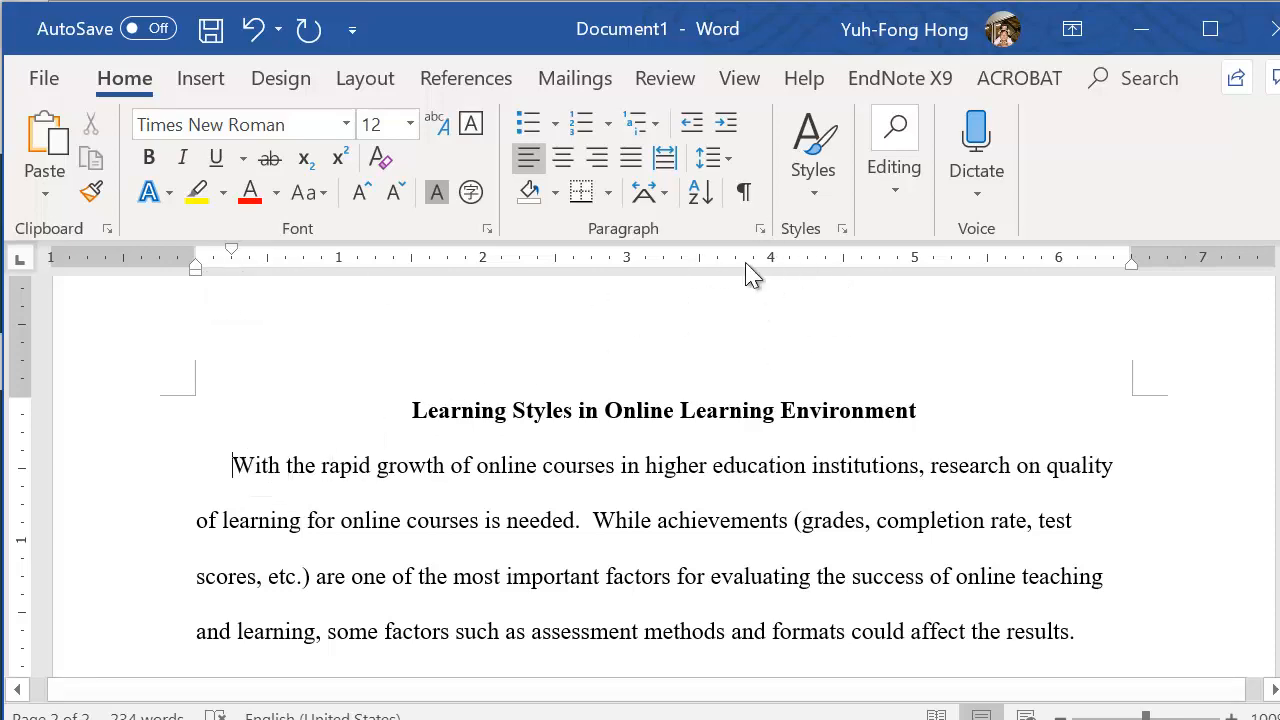
pyautogui.click(758, 228)
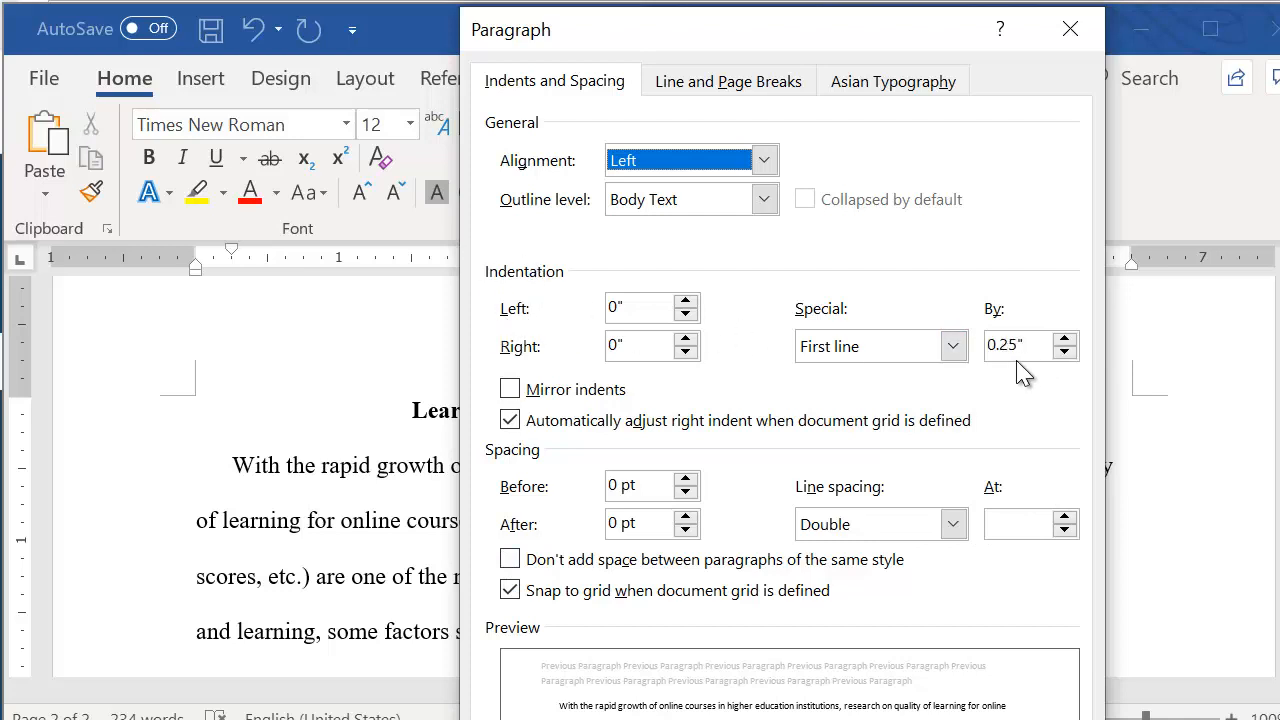
pyautogui.click(1065, 339)
pyautogui.click(1065, 339)
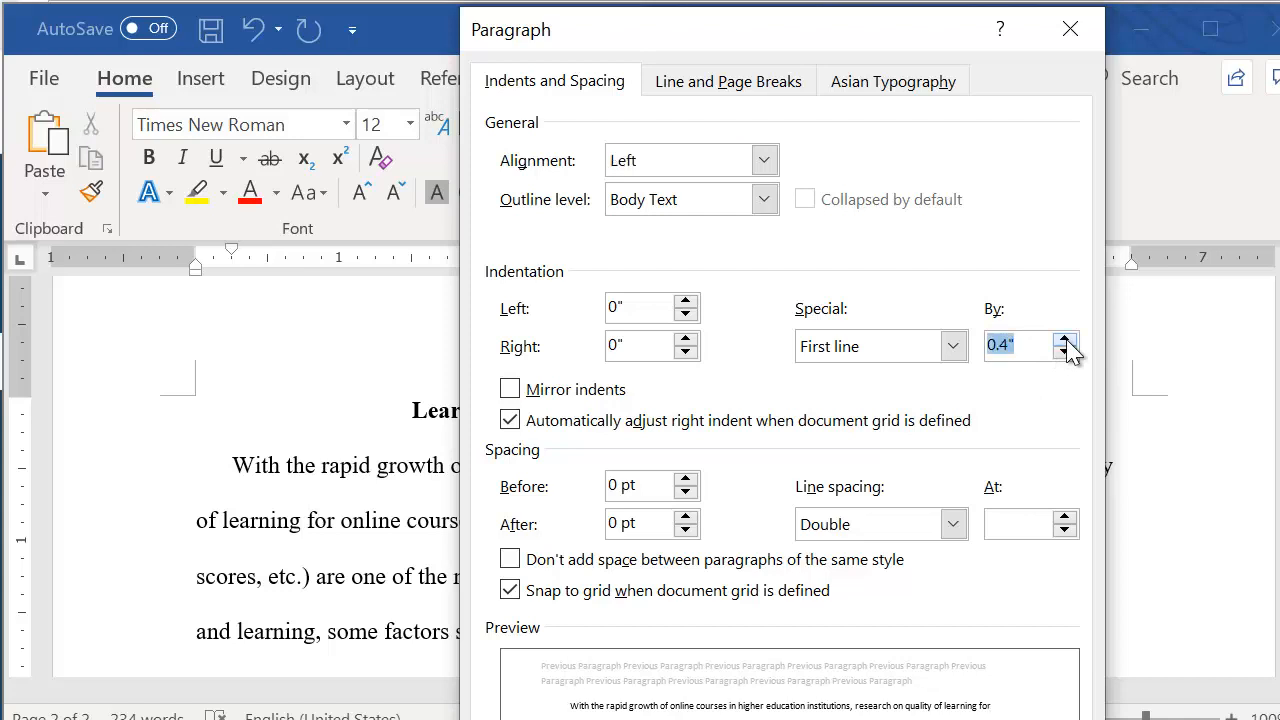
pyautogui.click(1065, 339)
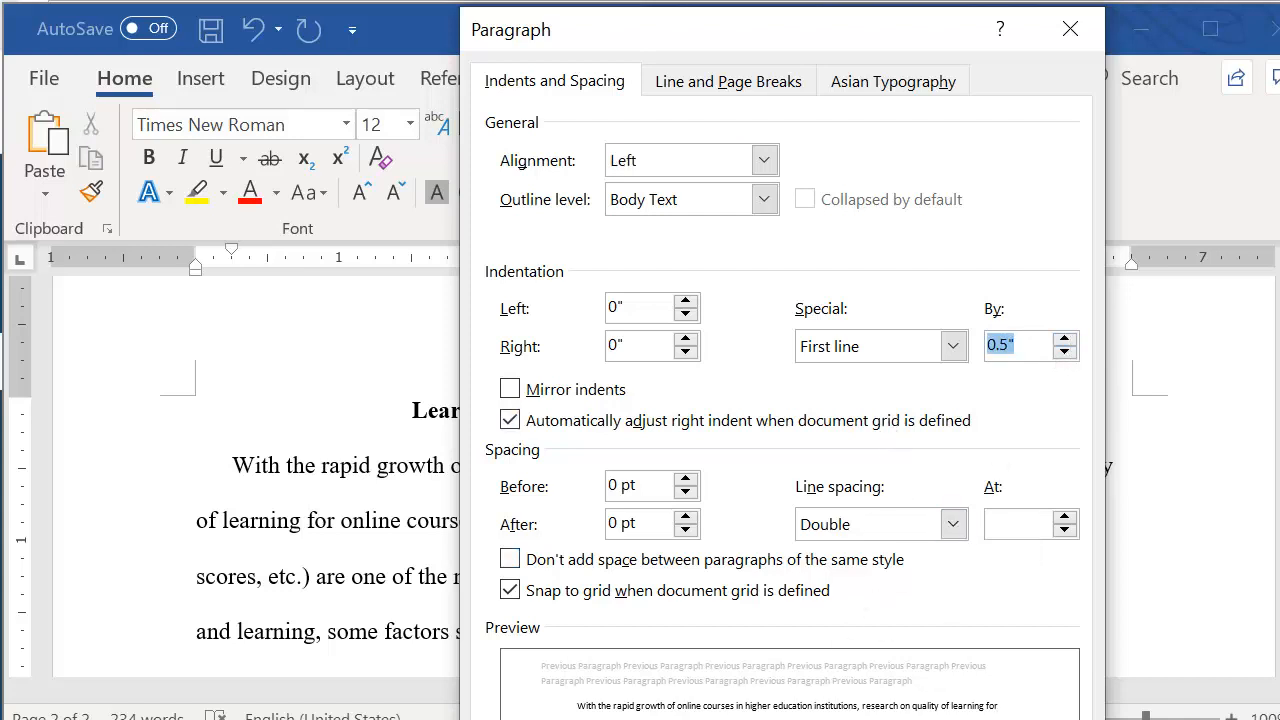
pyautogui.press('Return')
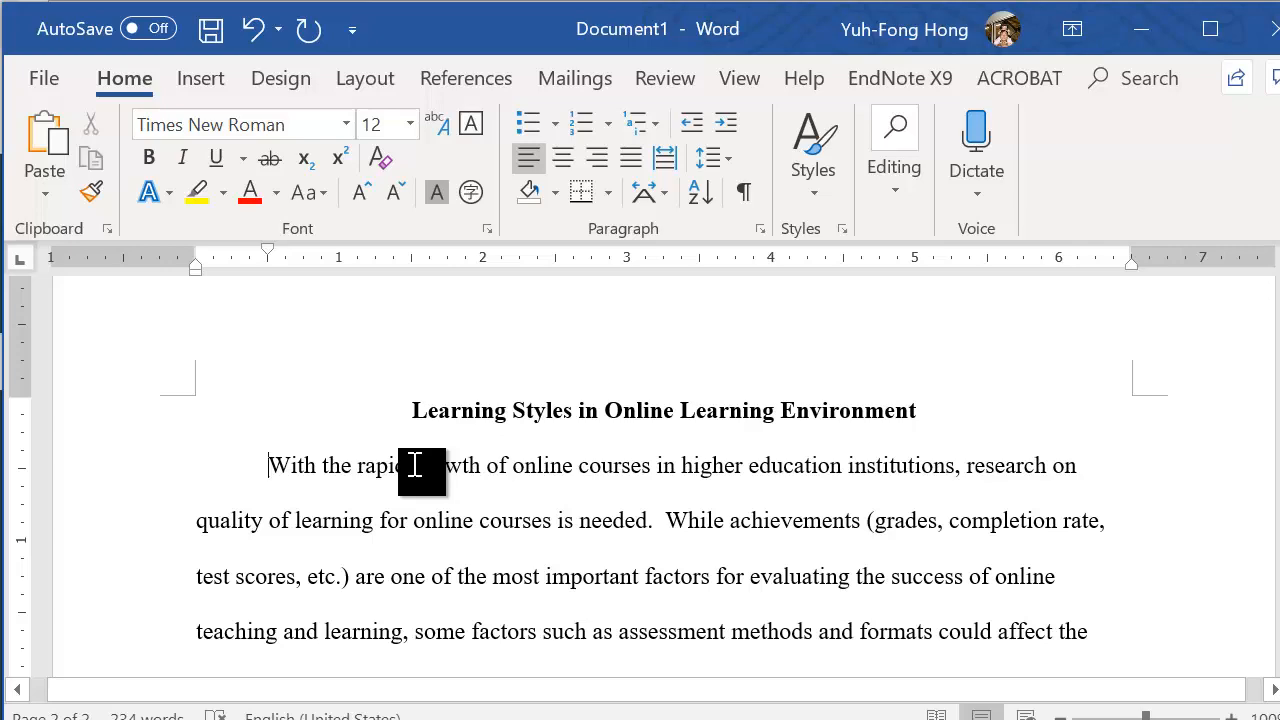
# Set the first-line indent of the second body paragraph, beginning "The development of the constructivist view", to 0.5"
pyautogui.scroll(-2, 385, 532)
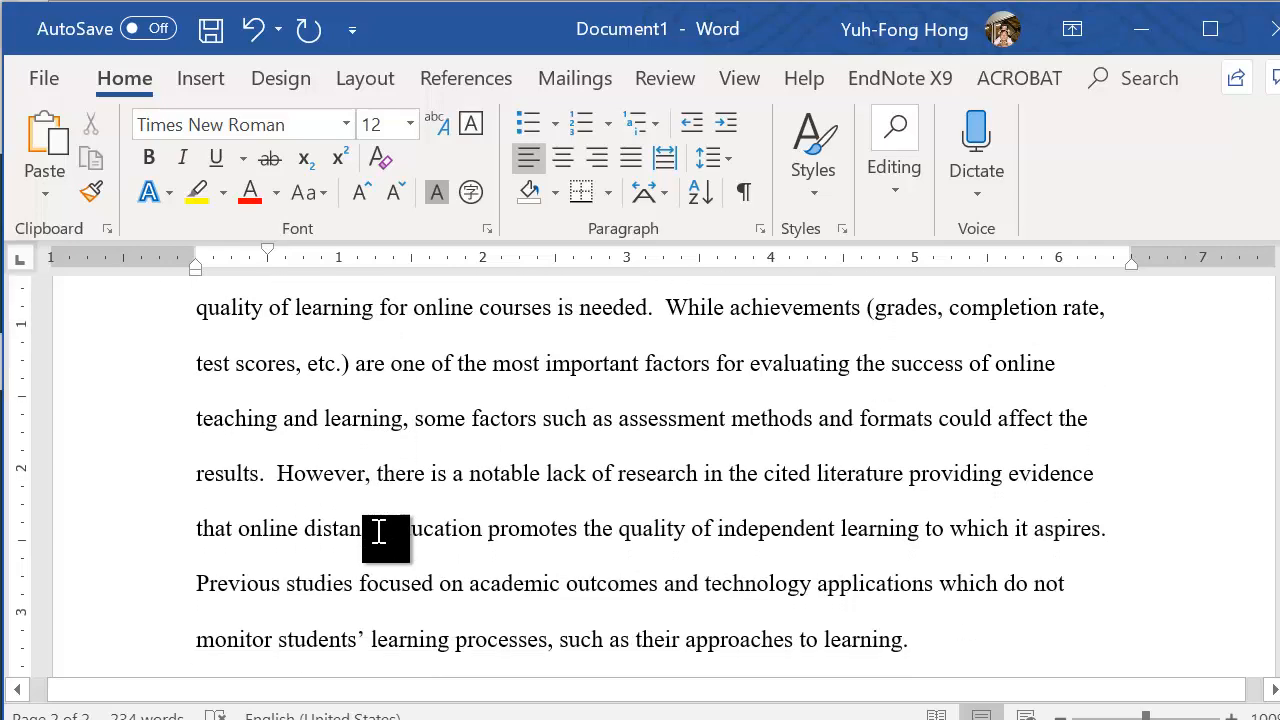
pyautogui.scroll(-2, 380, 532)
pyautogui.scroll(-1, 386, 537)
pyautogui.scroll(1, 300, 500)
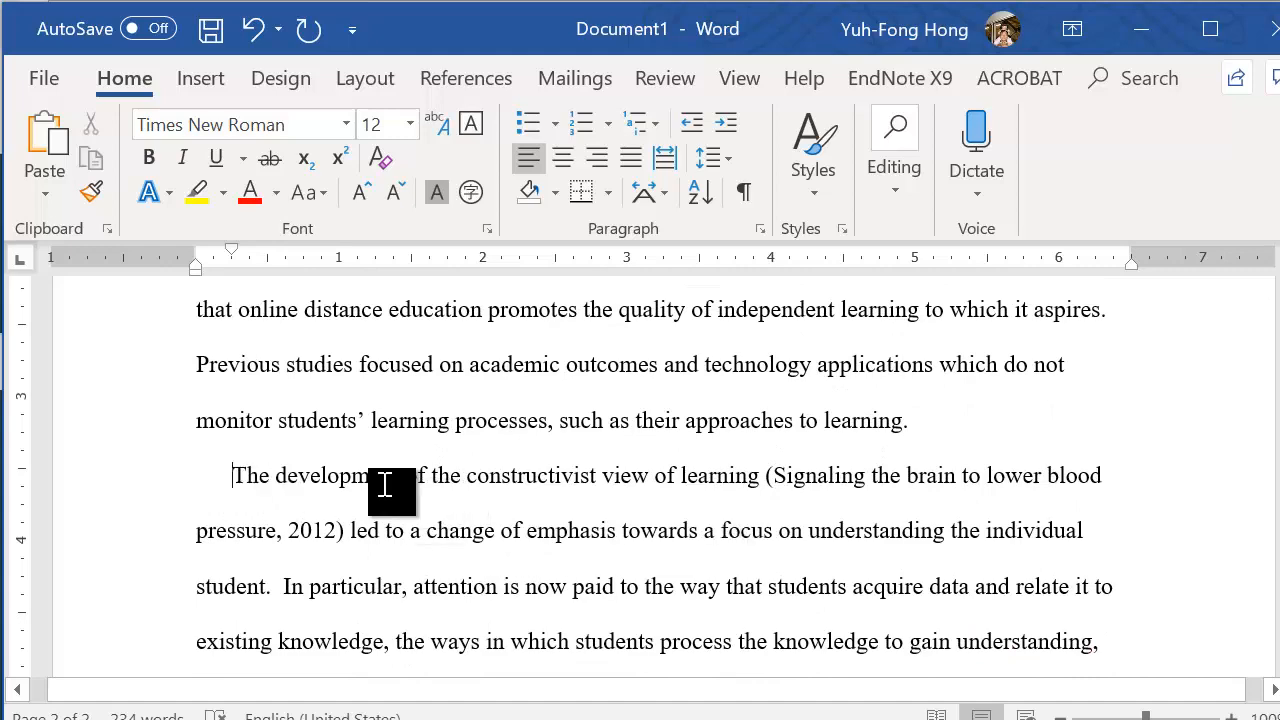
pyautogui.click(231, 478)
pyautogui.click(760, 229)
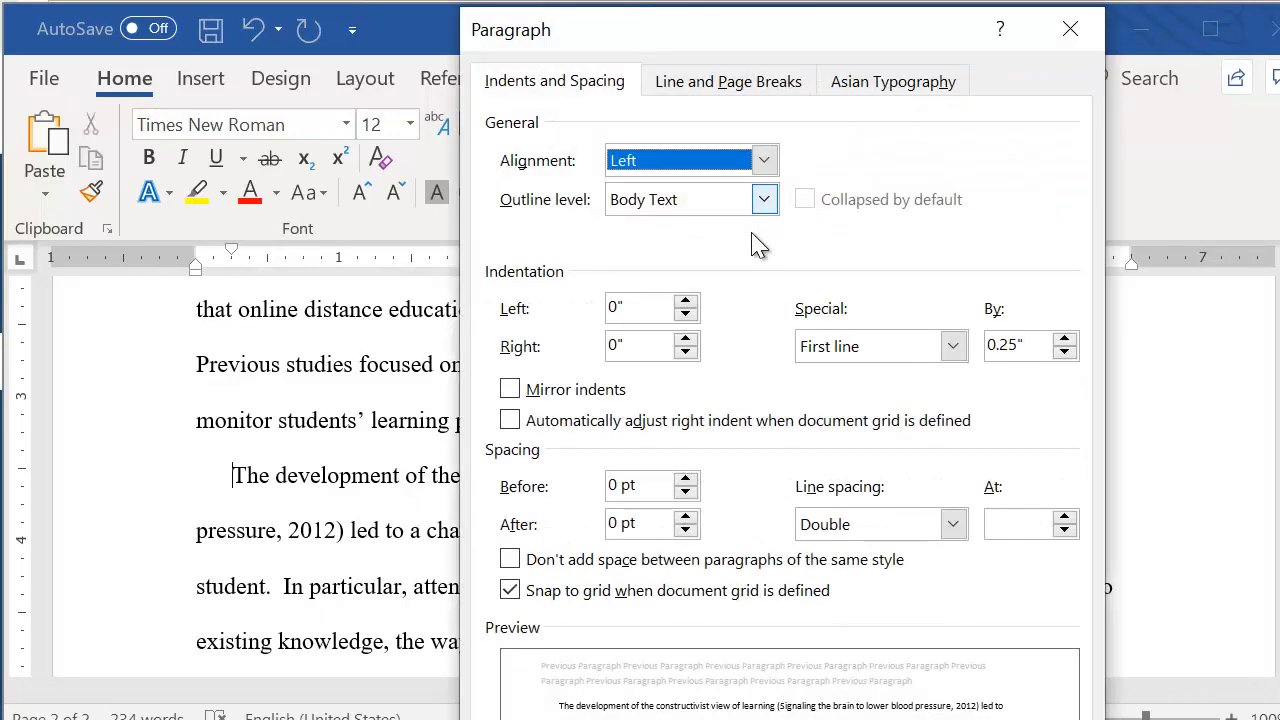
pyautogui.click(1065, 339)
pyautogui.click(1065, 340)
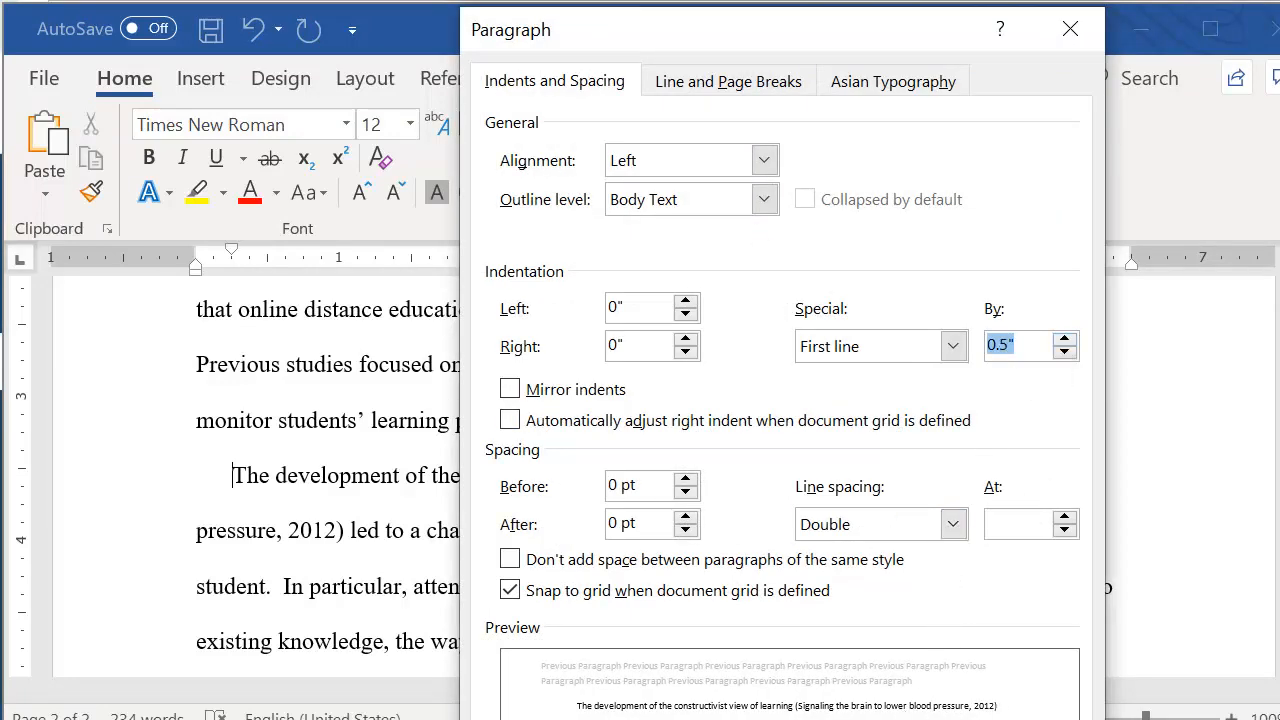
pyautogui.press('Return')
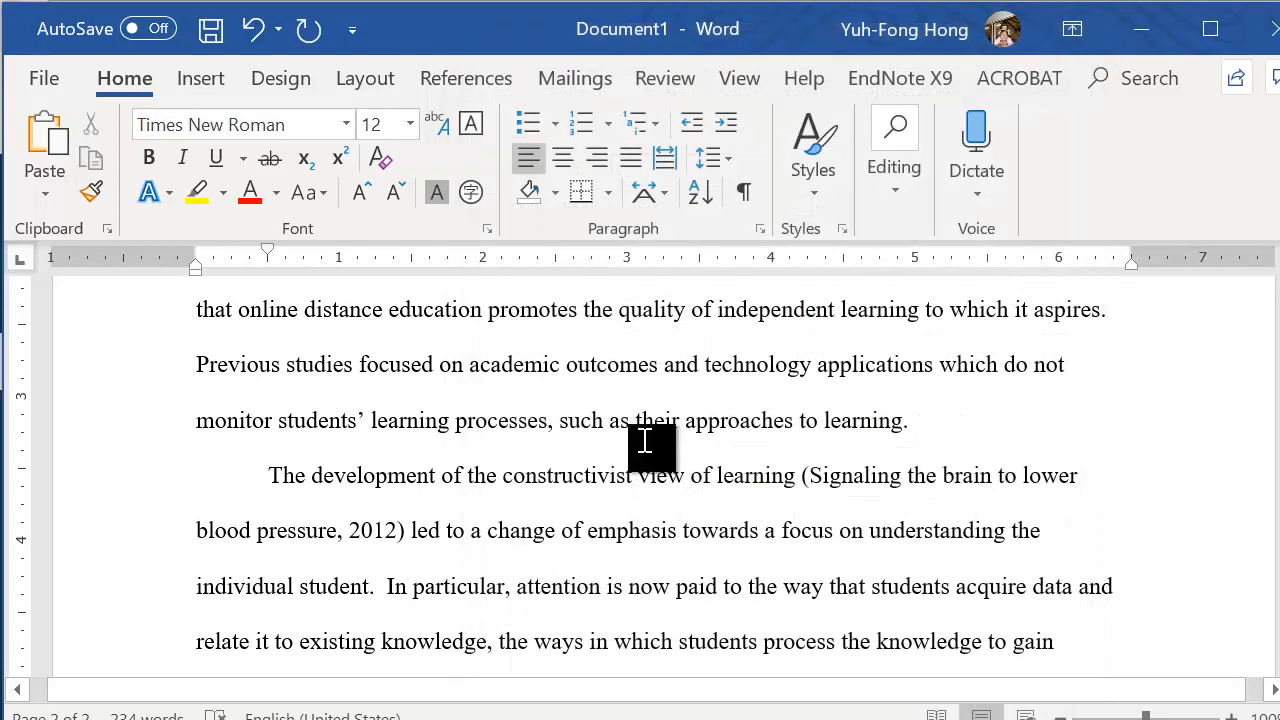
# Move the left indent of the whole first body paragraph to 0.5" on the ruler
pyautogui.scroll(1, 663, 503)
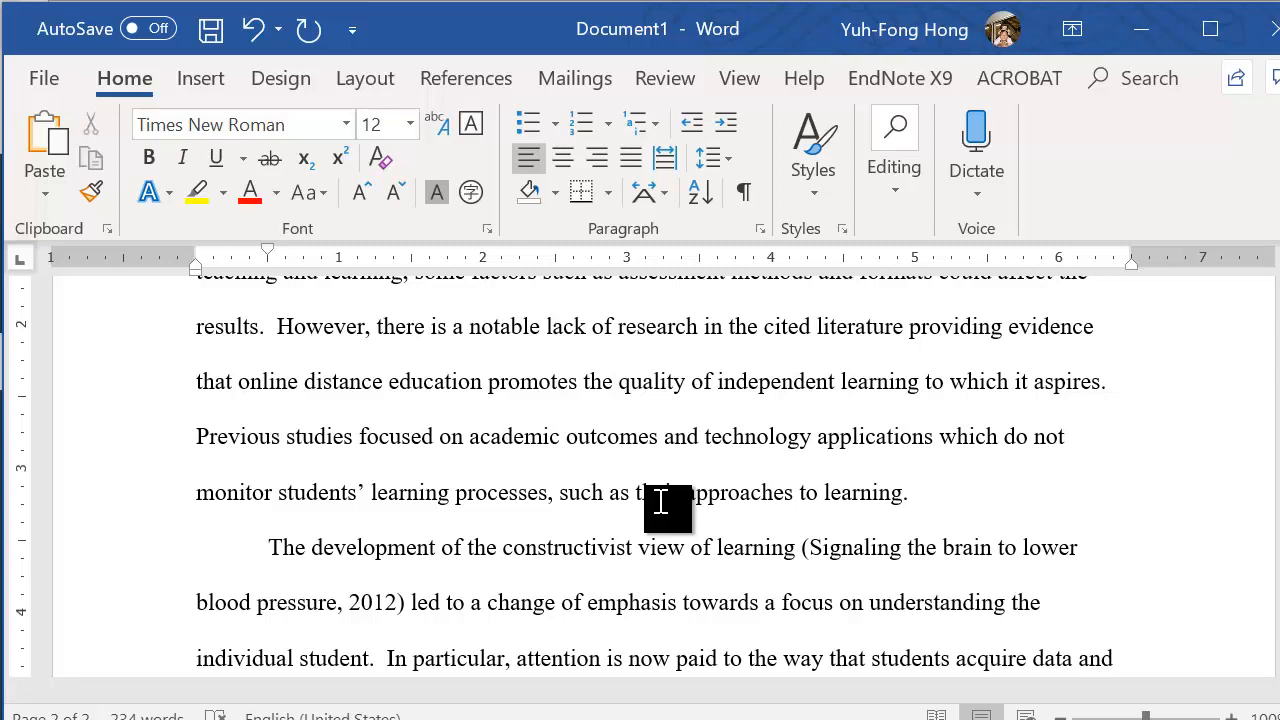
pyautogui.scroll(1, 455, 378)
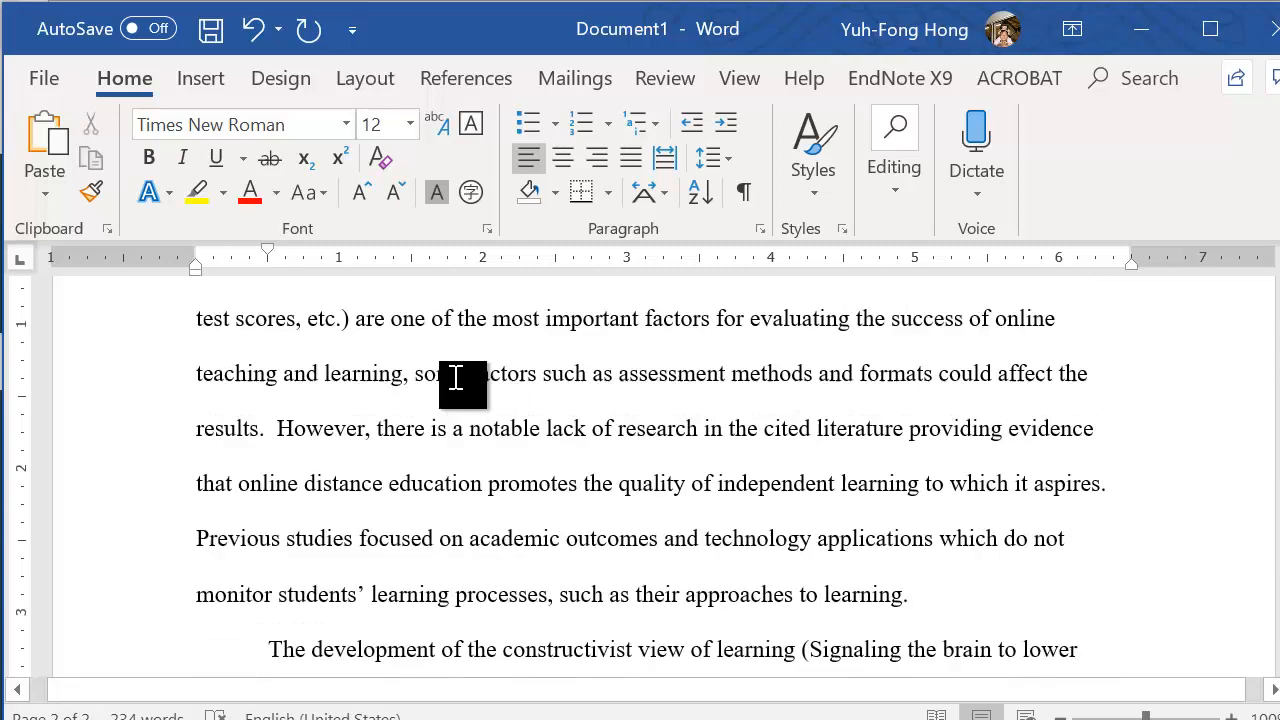
pyautogui.scroll(3, 455, 378)
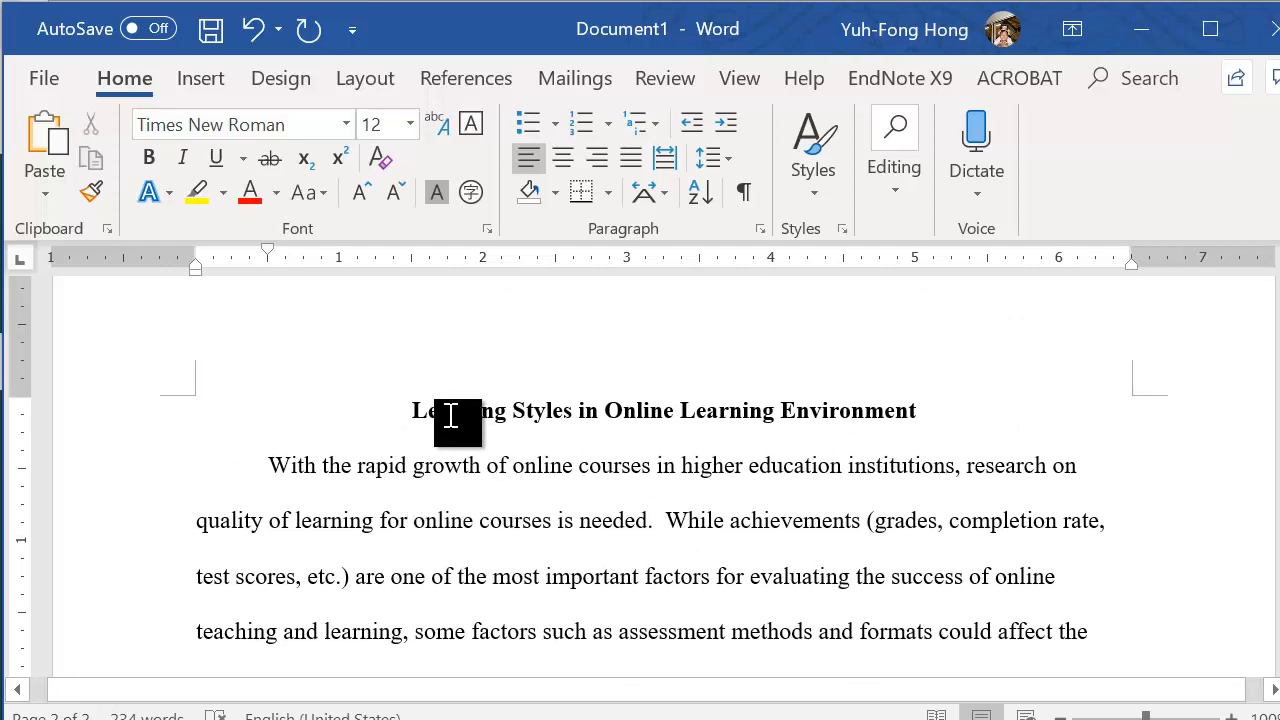
pyautogui.click(360, 80)
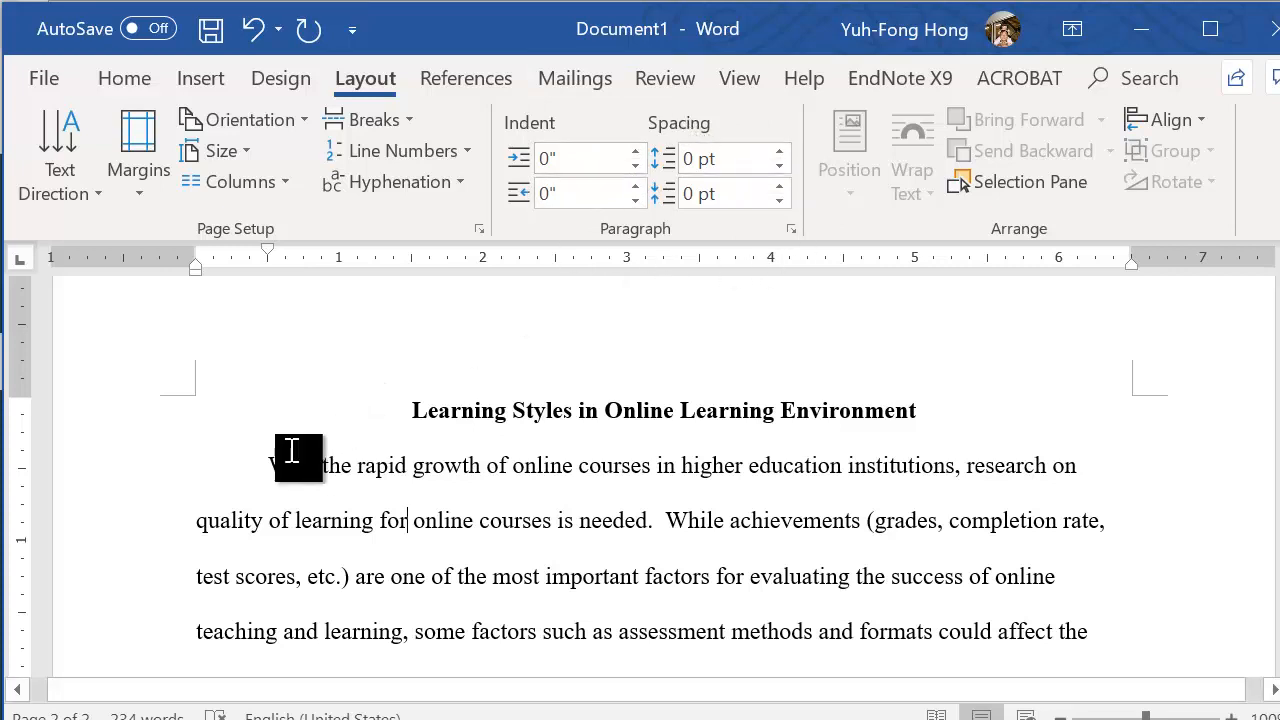
pyautogui.click(258, 467)
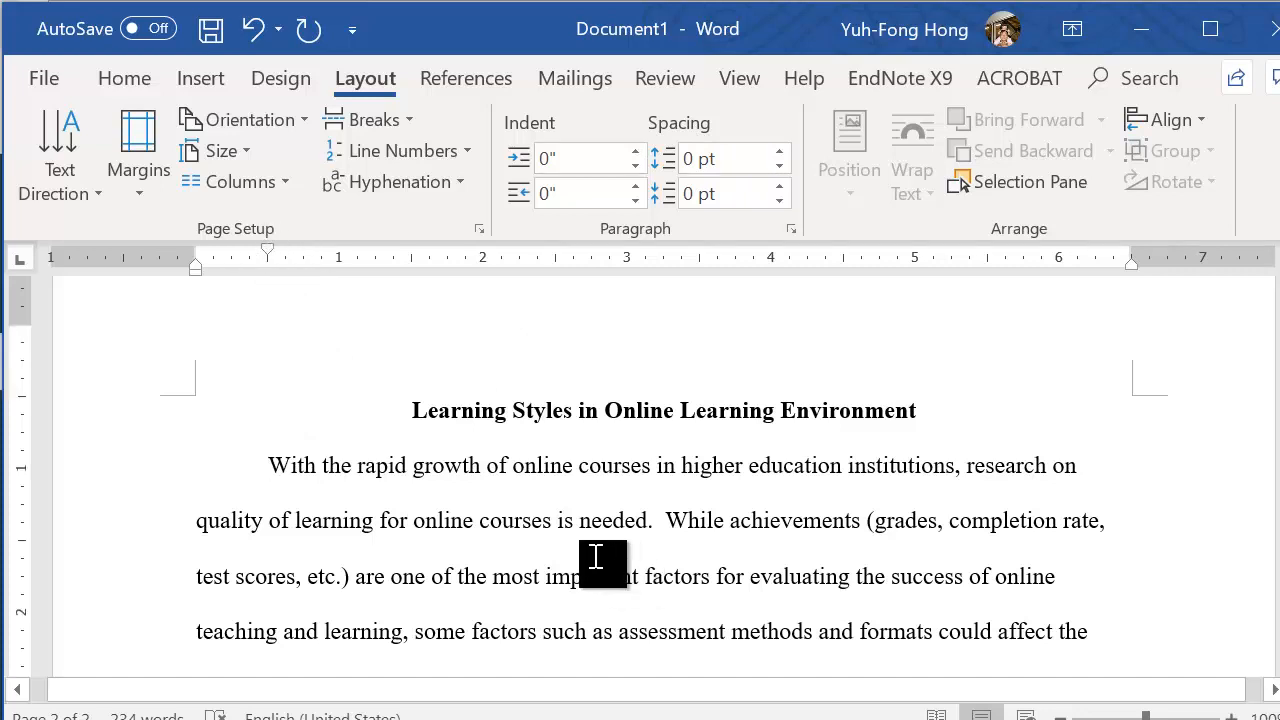
pyautogui.scroll(-1, 595, 557)
pyautogui.scroll(1, 595, 557)
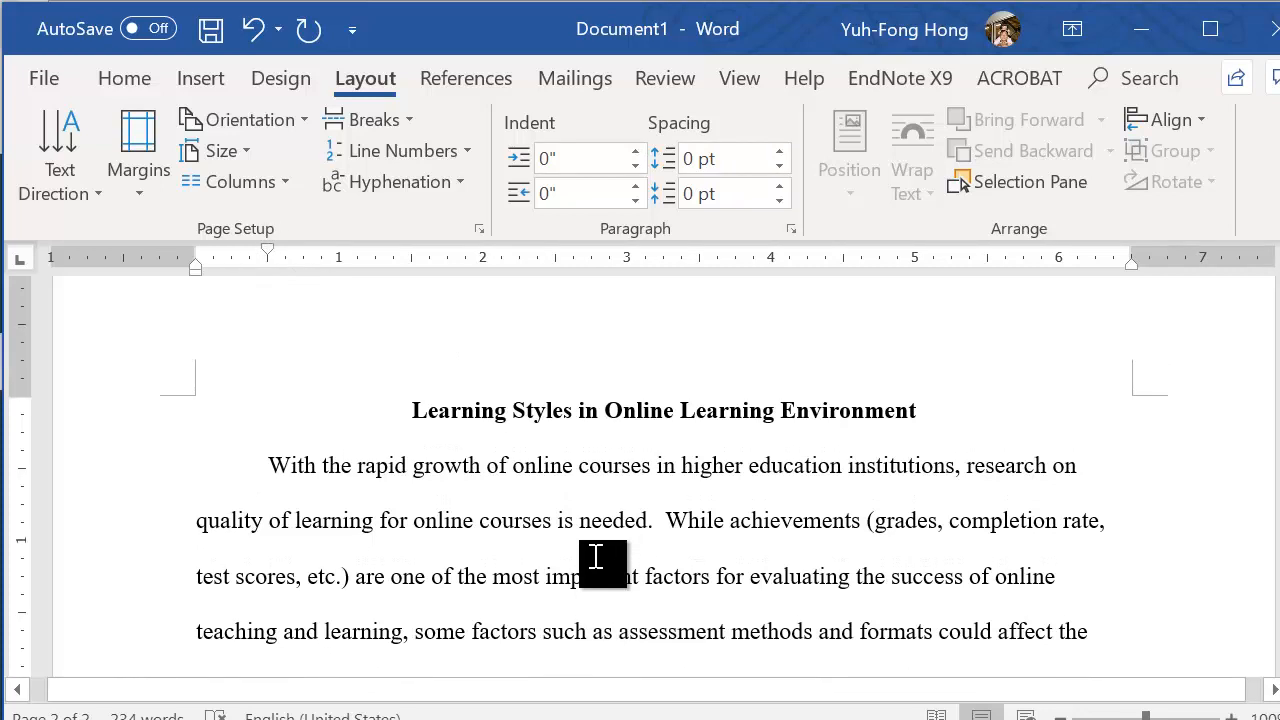
pyautogui.scroll(-1, 595, 557)
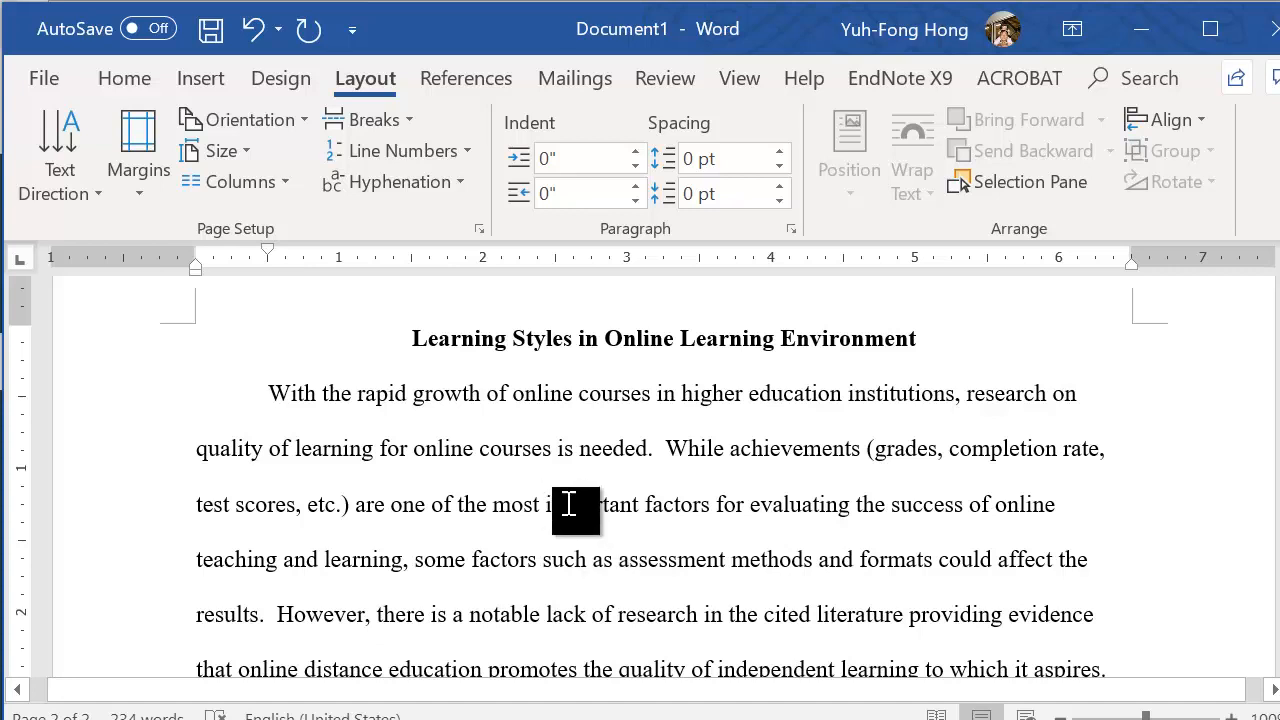
pyautogui.scroll(2, 571, 506)
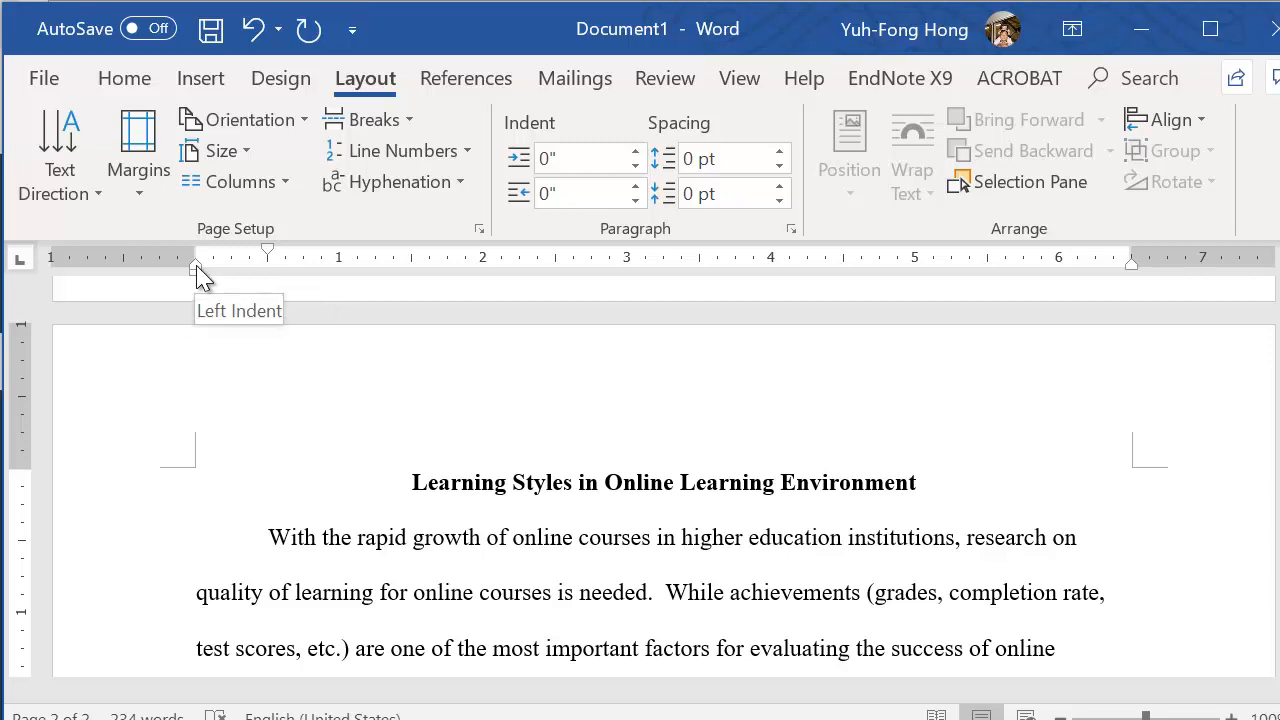
pyautogui.moveTo(197, 275)
pyautogui.mouseDown()
pyautogui.moveTo(226, 262)
pyautogui.moveTo(270, 268)
pyautogui.moveTo(268, 280)
pyautogui.mouseUp()
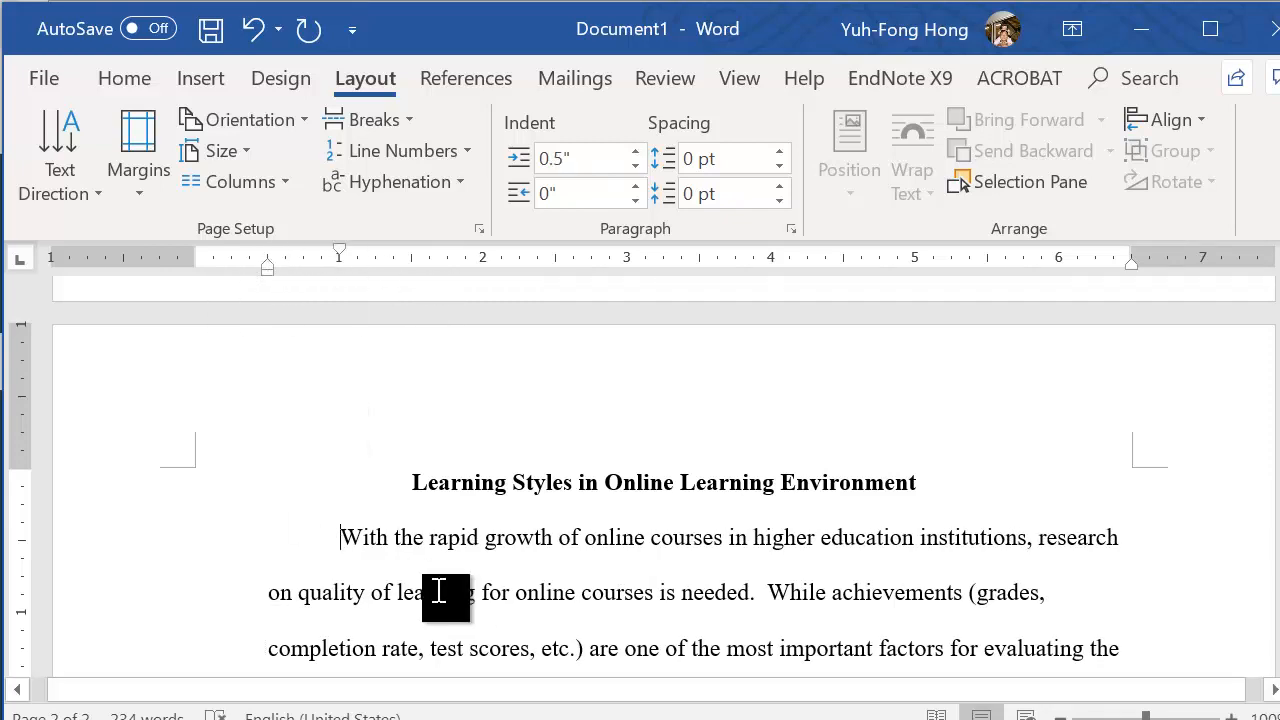
# Return the first body paragraph's left indent to 0"
pyautogui.scroll(-3, 251, 449)
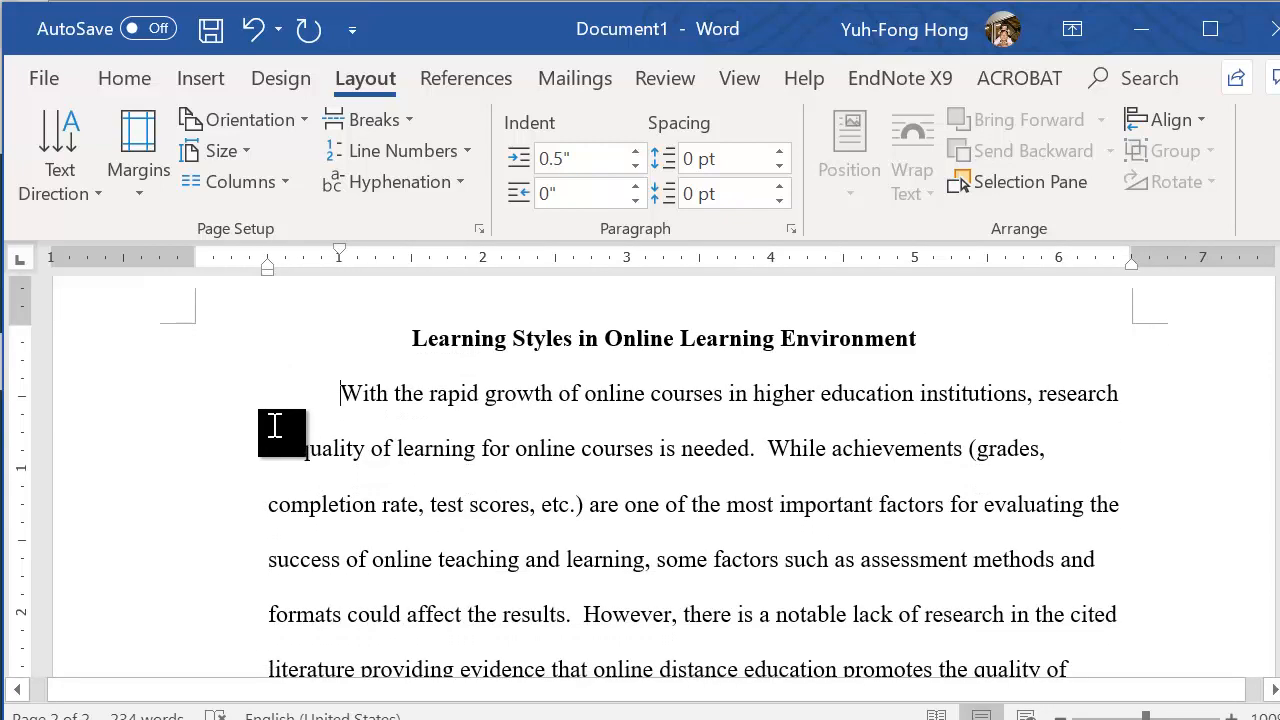
pyautogui.click(635, 165)
pyautogui.click(635, 165)
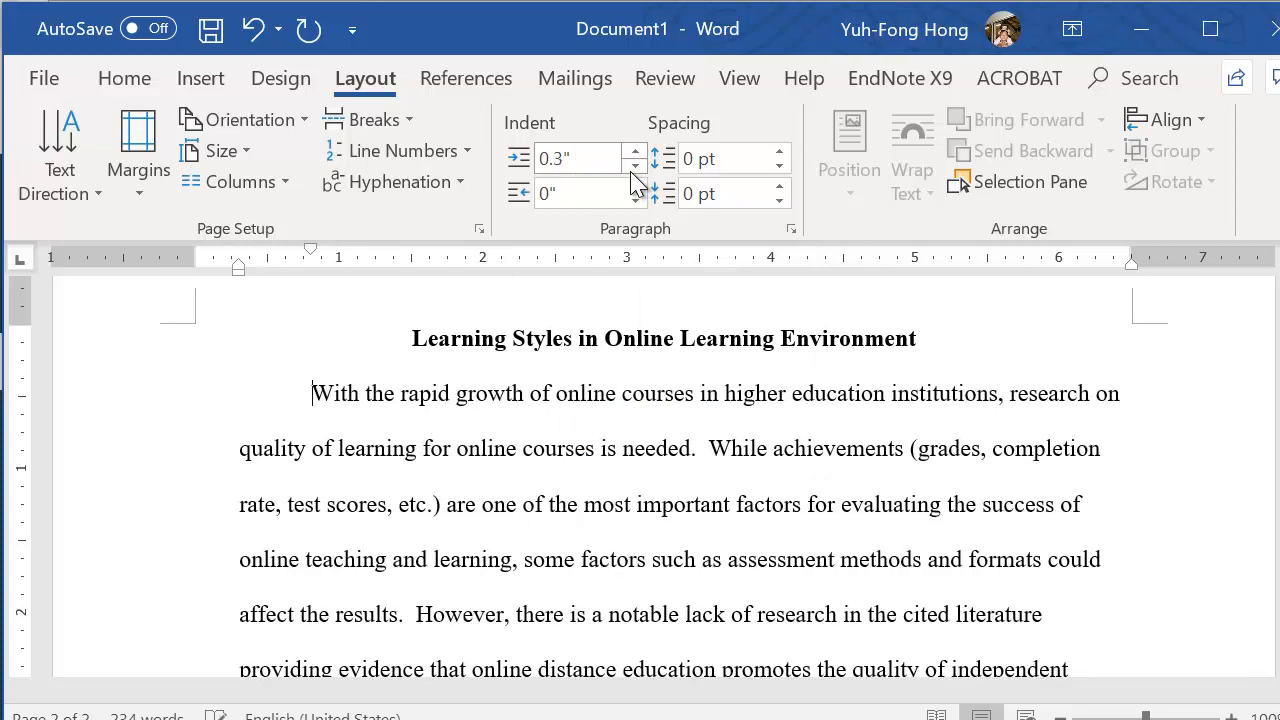
pyautogui.click(635, 165)
pyautogui.click(635, 165)
pyautogui.click(633, 167)
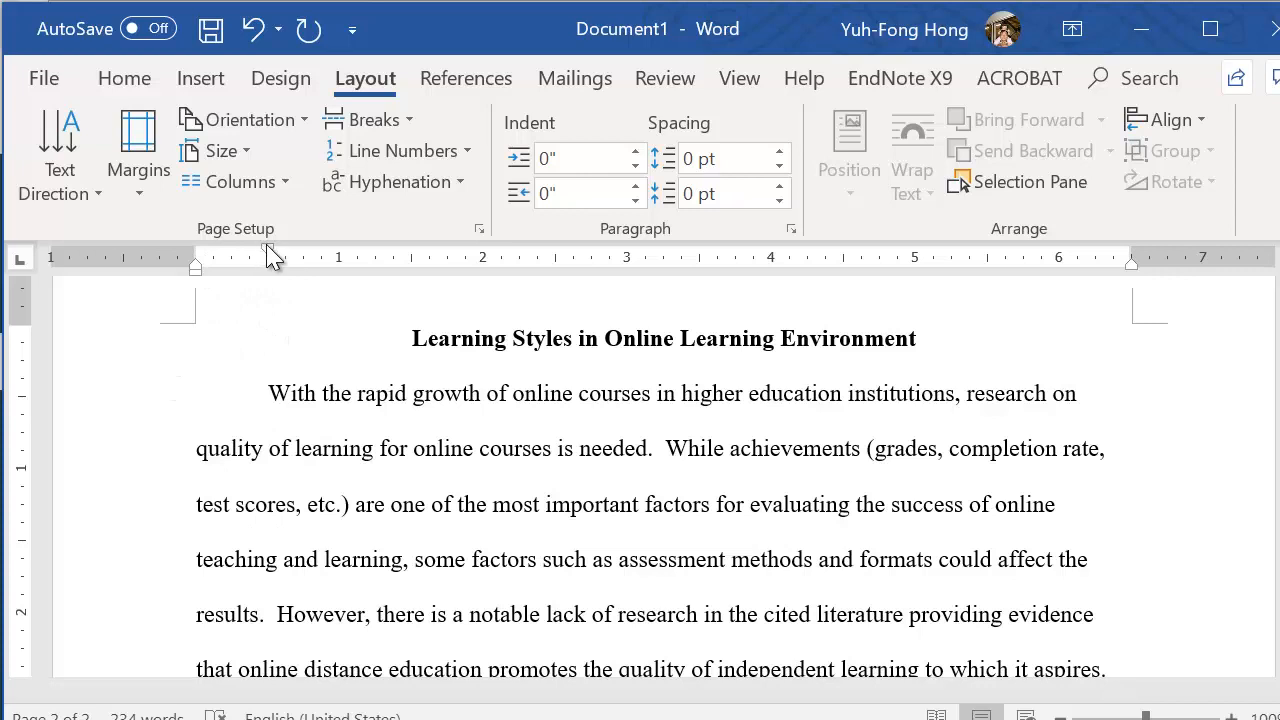
# Remove the first body paragraph's first-line indent on the ruler and indent its opening line by one tab instead
pyautogui.moveTo(269, 248); pyautogui.dragTo(200, 270)
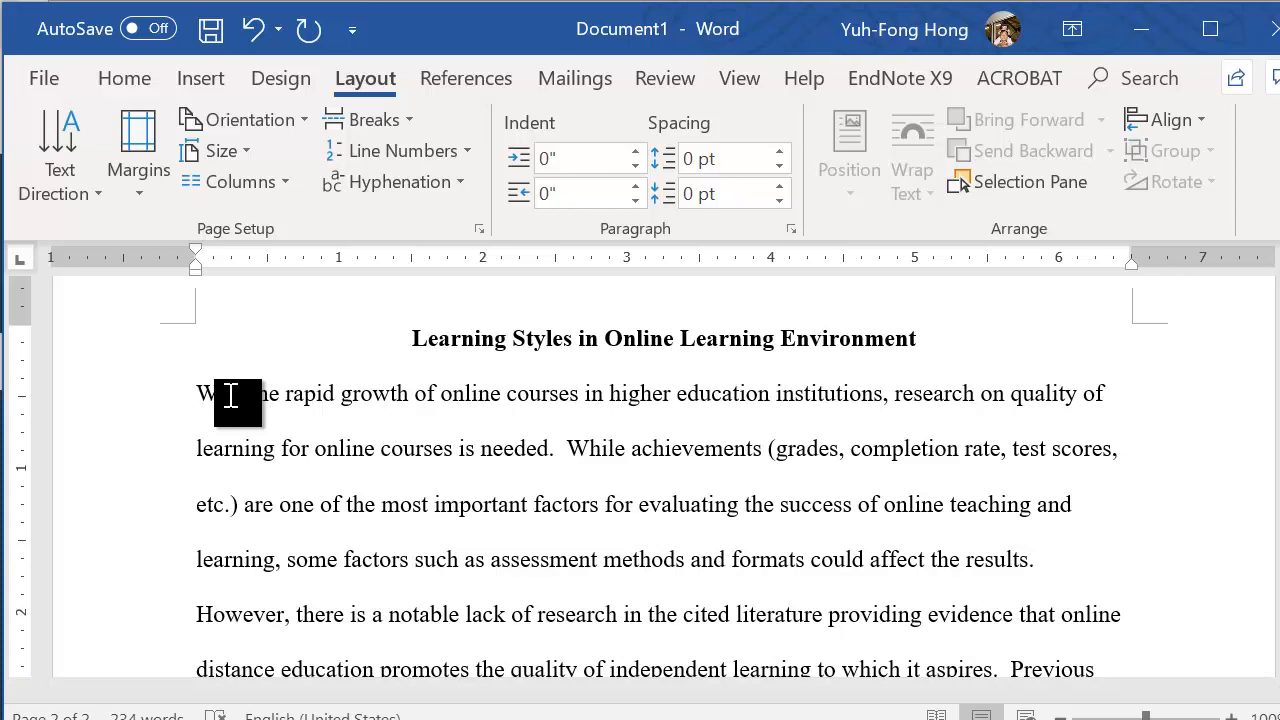
pyautogui.press('Tab')
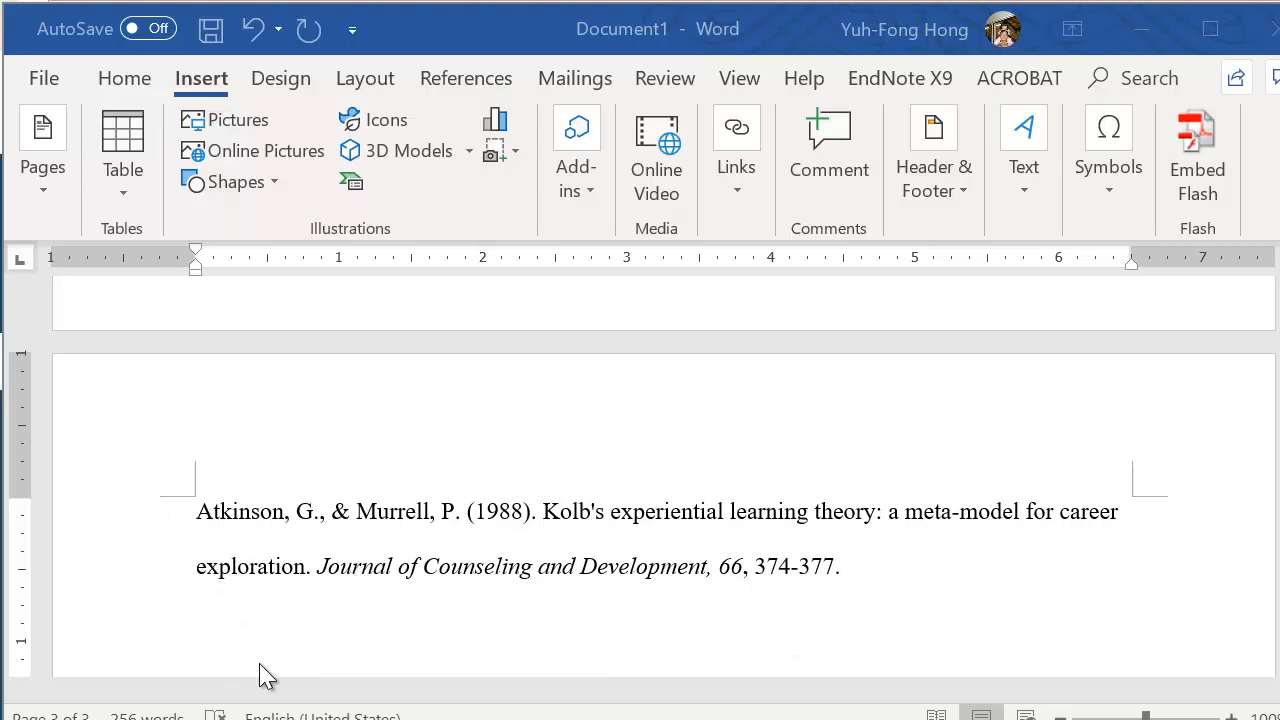
# Apply a 0.5" hanging indent to the journal reference entry on the third page
pyautogui.click(112, 84)
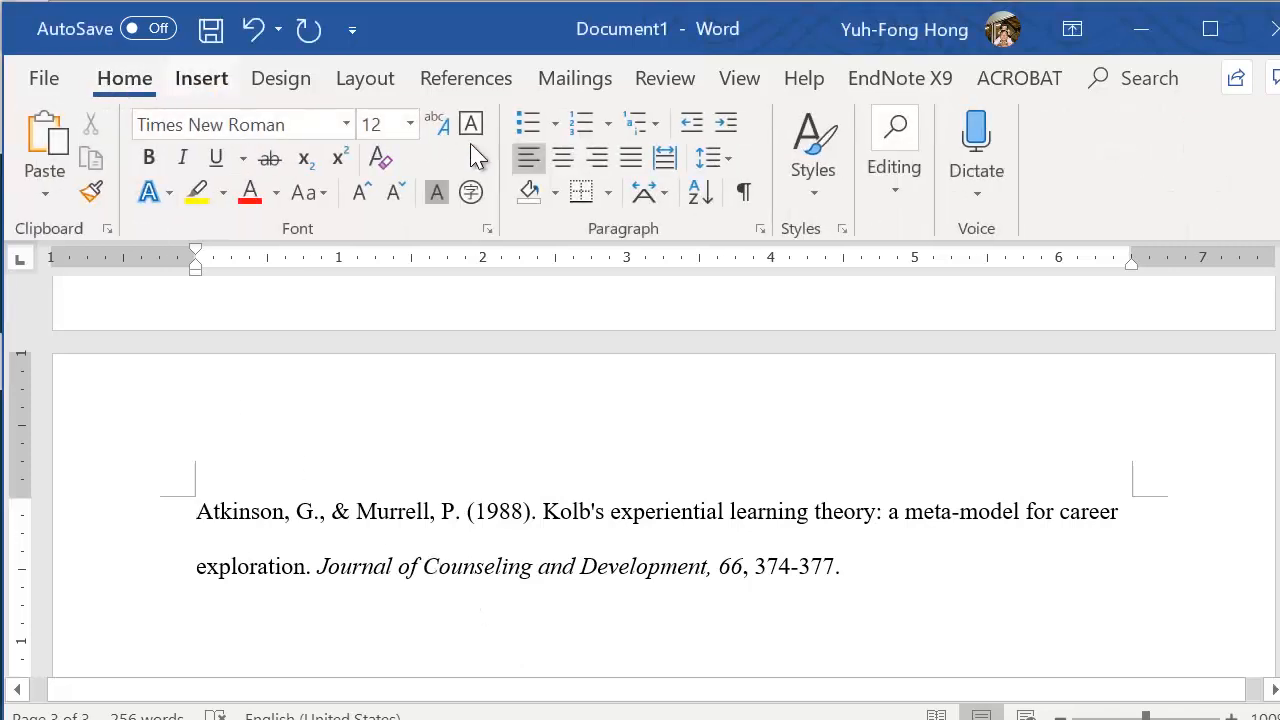
pyautogui.click(760, 229)
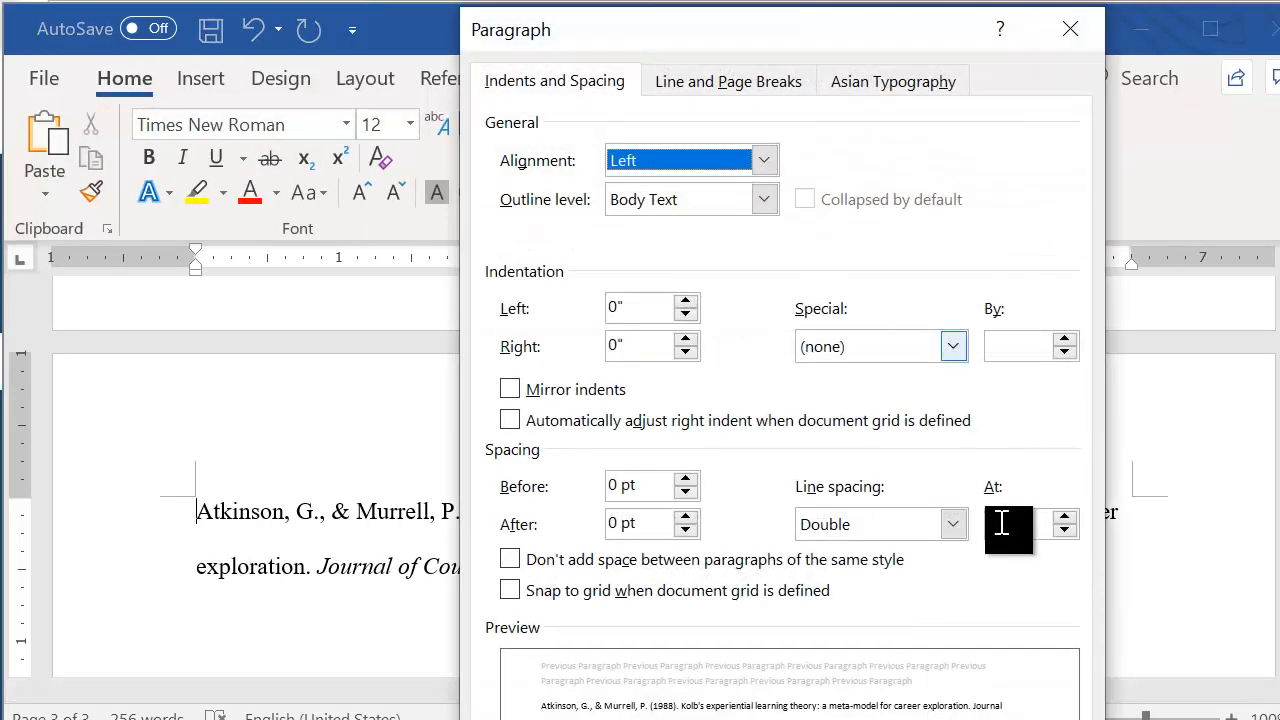
pyautogui.click(871, 356)
pyautogui.click(866, 418)
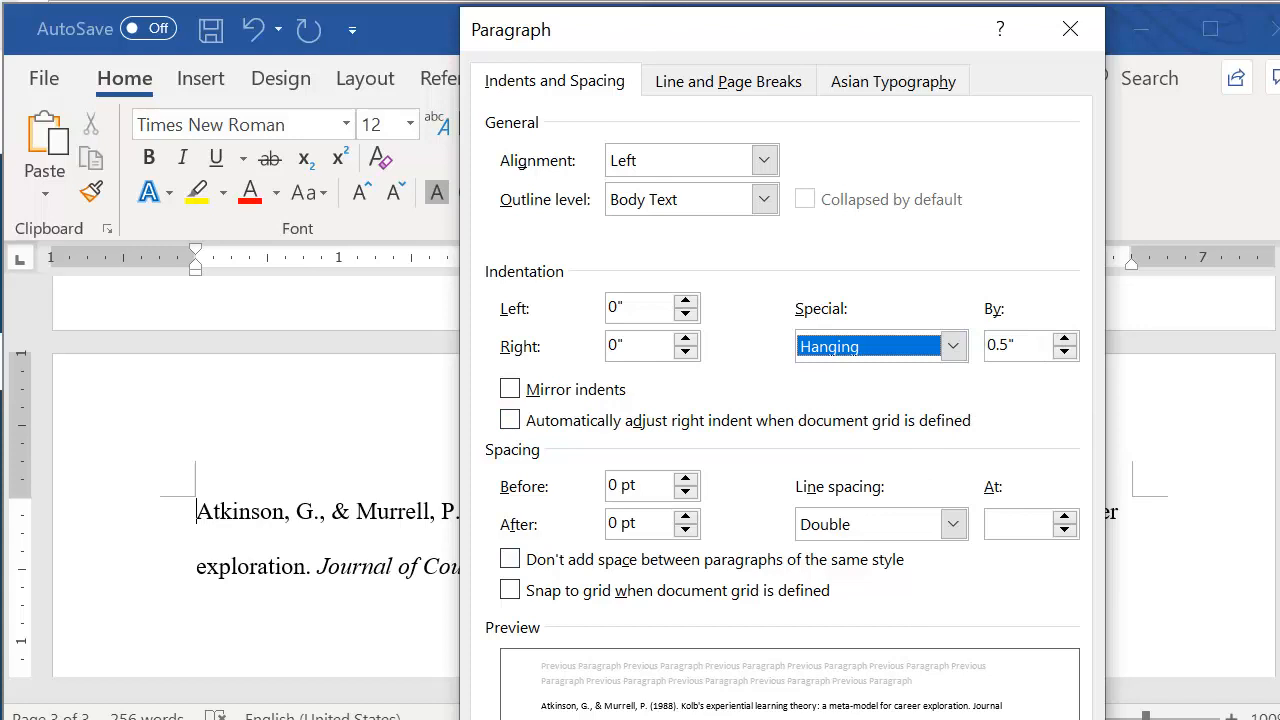
pyautogui.press('Return')
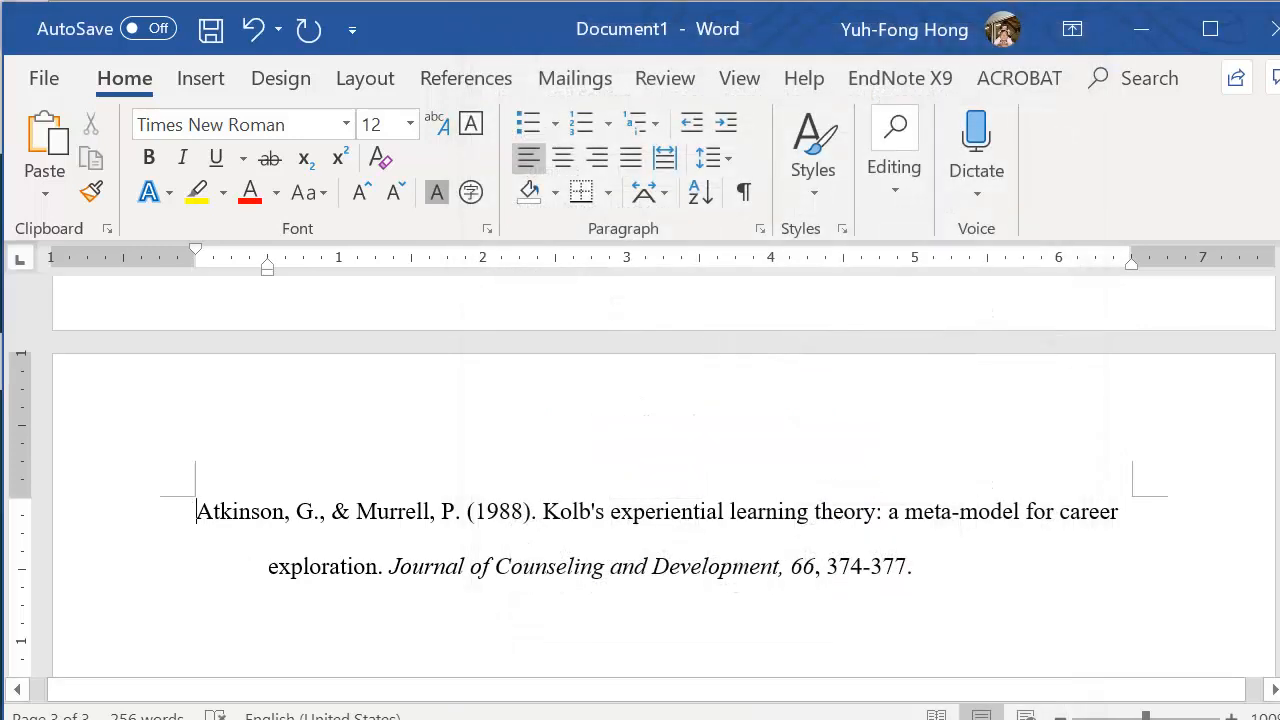